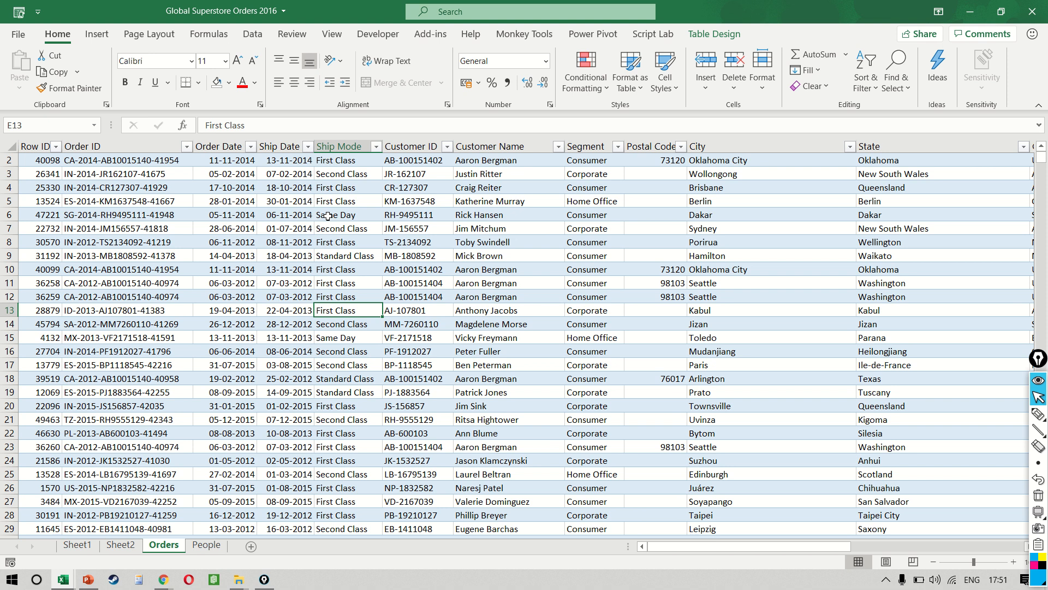
# Step: Insert a PivotTable from the Orders table on a new worksheet and sort its field list A to Z
pyautogui.hotkey('alt', 'n')
pyautogui.press('v')
pyautogui.press('Escape')
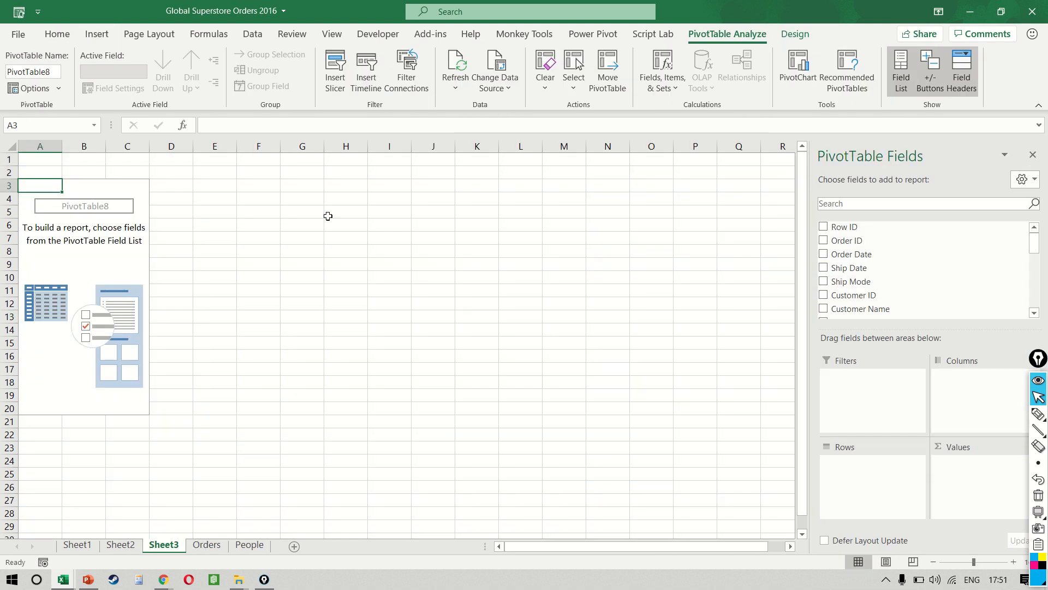
pyautogui.click(1024, 179)
pyautogui.click(915, 402)
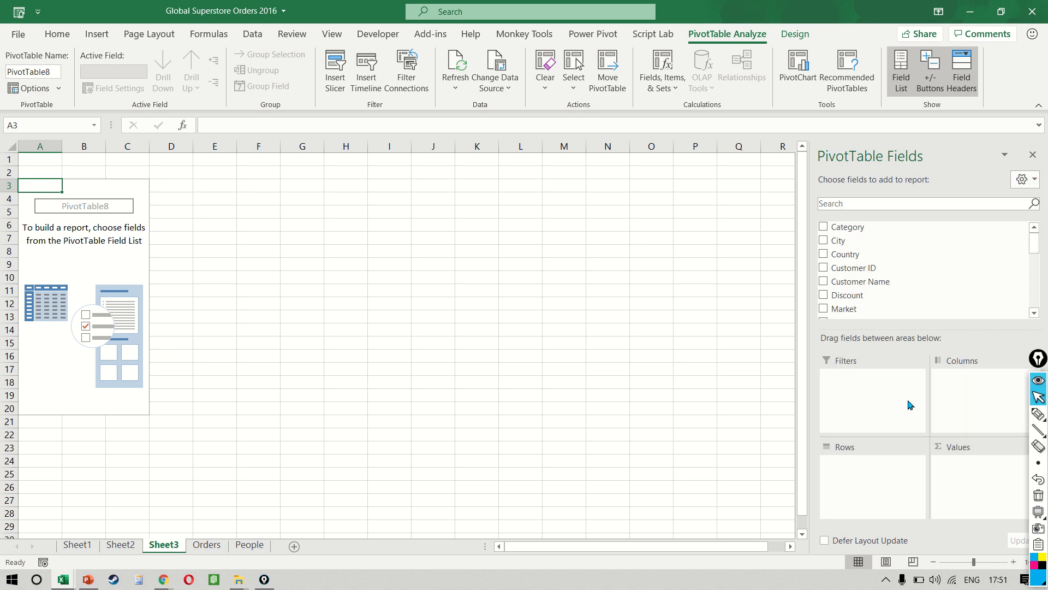
# Step: Search the PivotTable fields for "ORD" and add Order Date to the rows
pyautogui.click(901, 204)
pyautogui.write('ORD')
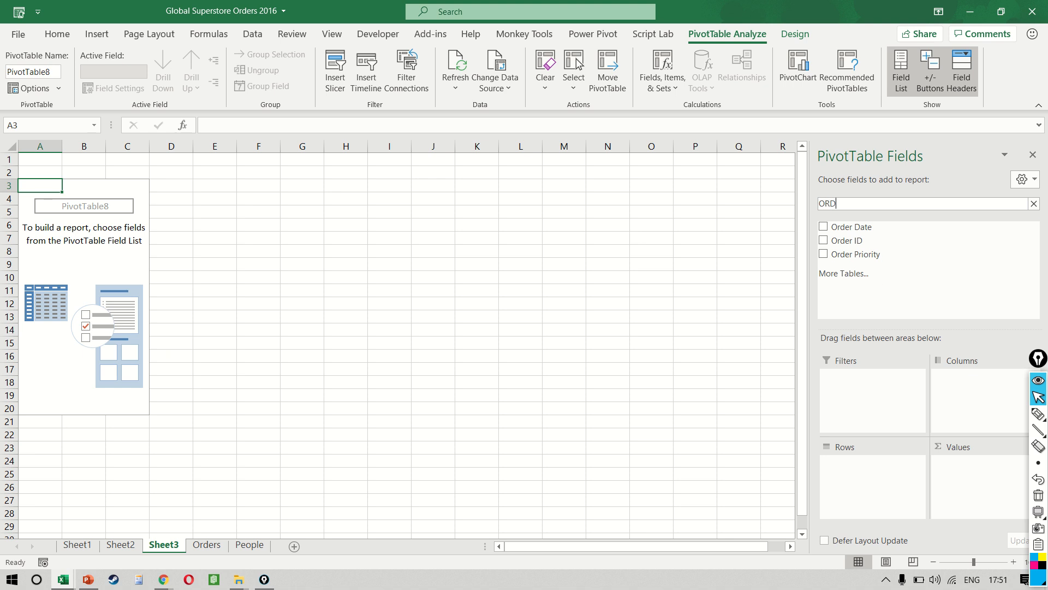
pyautogui.moveTo(851, 227); pyautogui.dragTo(873, 473)
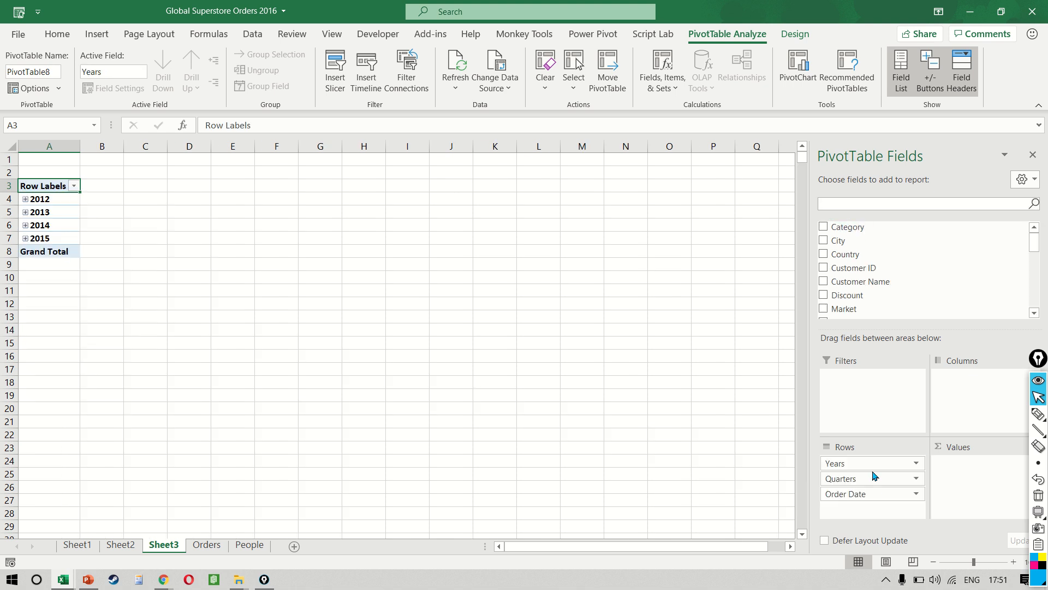
# Step: Expand 2012 and its Qtr1 down to the months, and undo both expansions
pyautogui.click(57, 229)
pyautogui.keyDown('ctrl'); pyautogui.scroll(5, 56, 232); pyautogui.keyUp('ctrl')
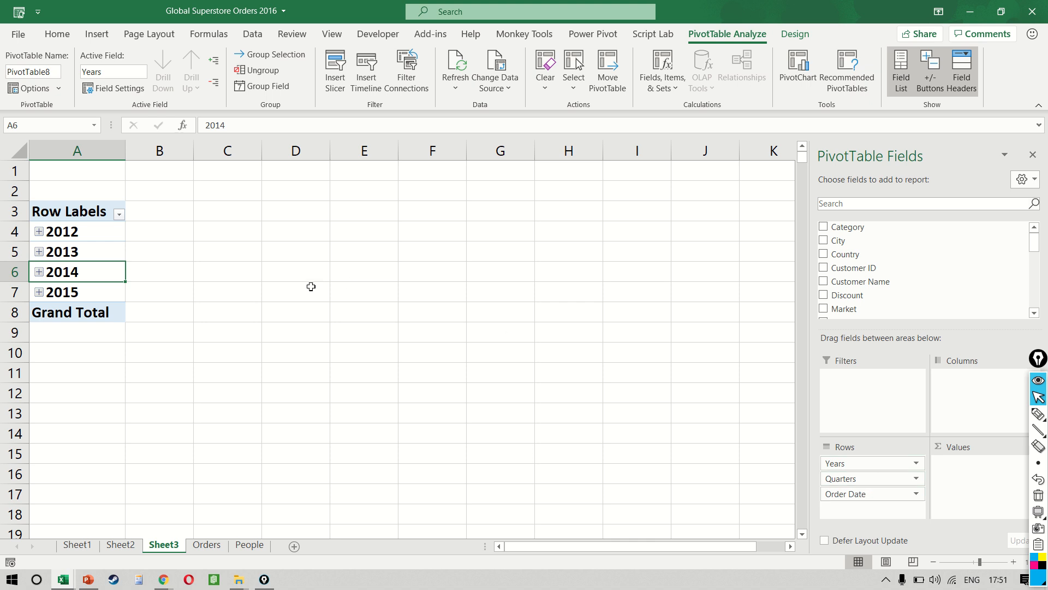
pyautogui.click(39, 232)
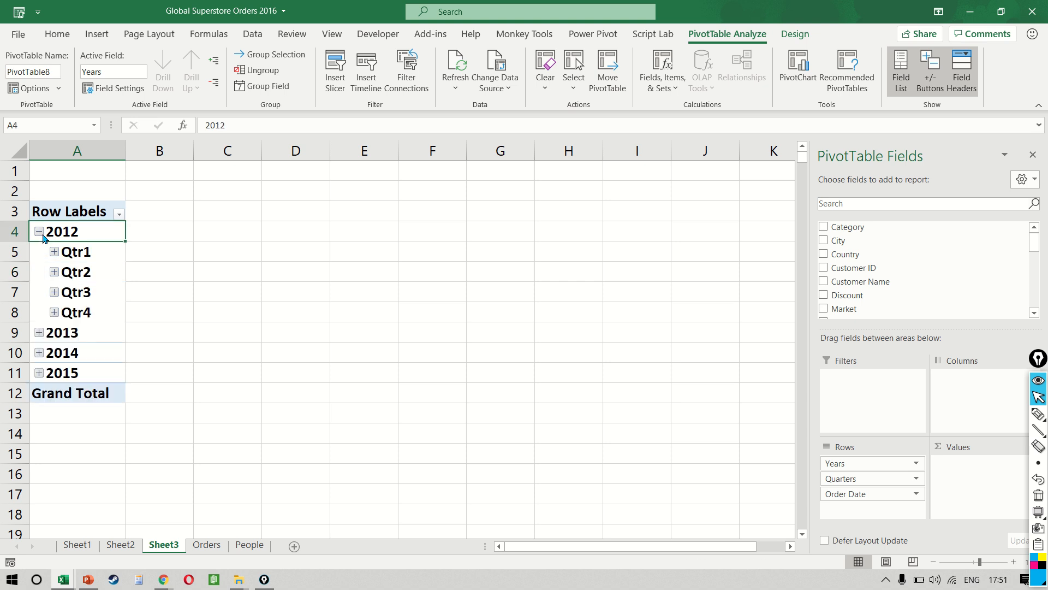
pyautogui.click(55, 252)
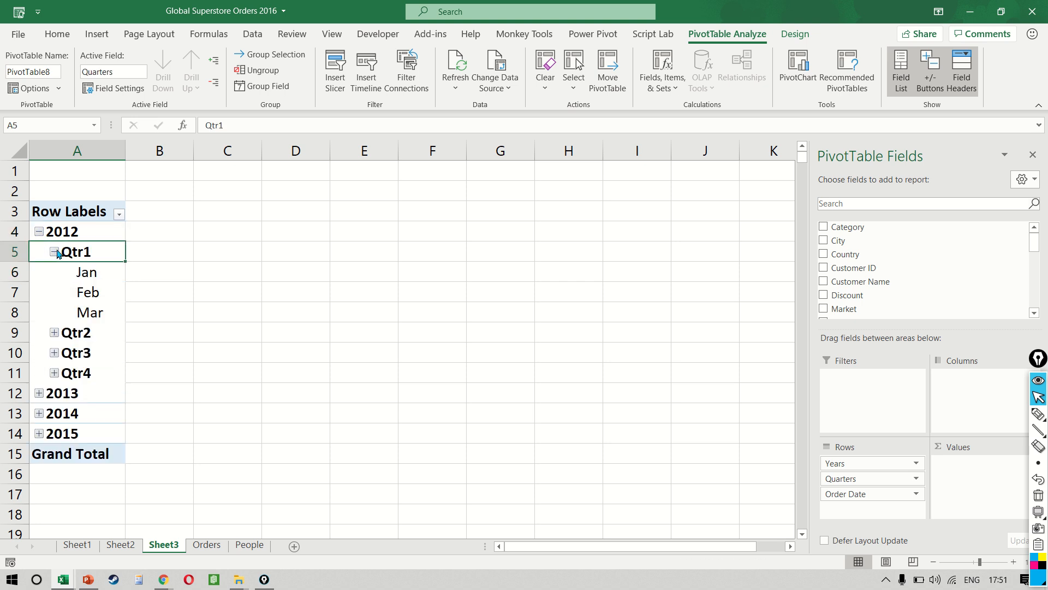
pyautogui.hotkey('ctrl', 'z')
pyautogui.hotkey('ctrl', 'z')
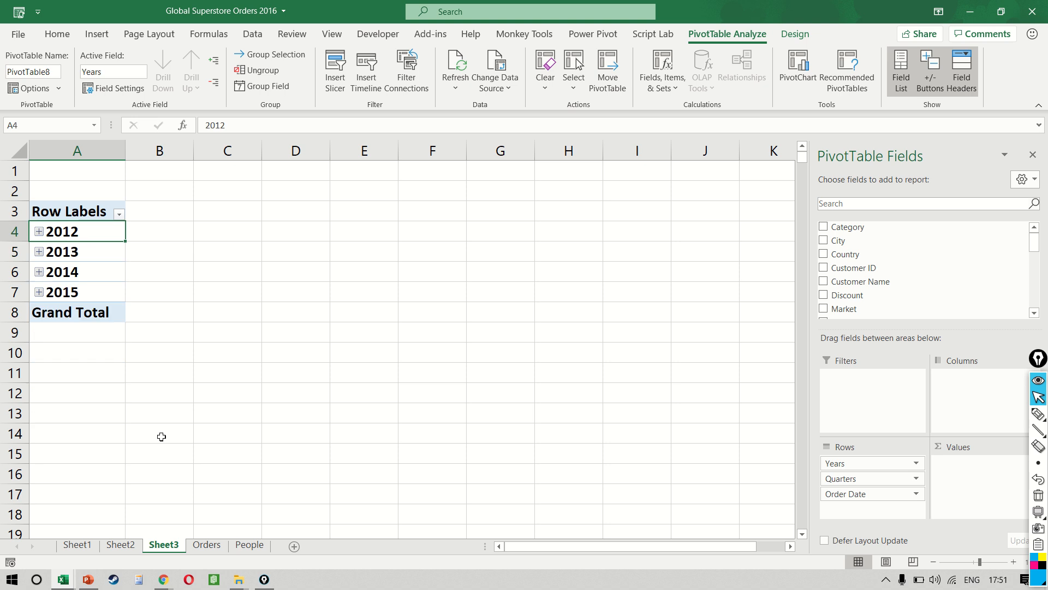
# Step: Search the PivotTable fields for "SALES" and add Sales to the values
pyautogui.click(836, 207)
pyautogui.write('SALES')
pyautogui.moveTo(838, 227); pyautogui.dragTo(977, 475)
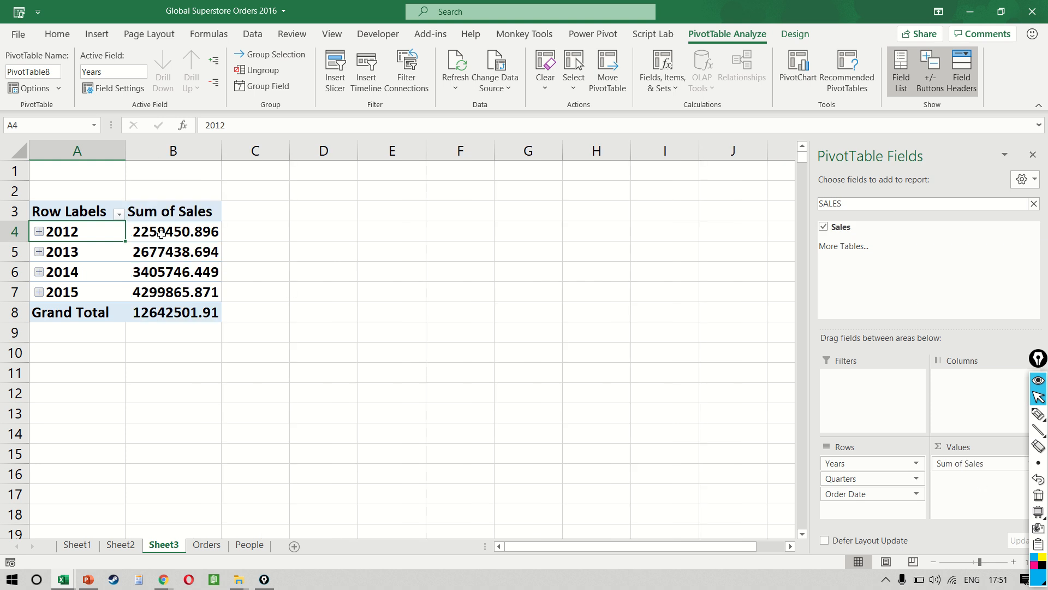
# Step: Format the Sum of Sales figures, including the grand total, to show no decimal places
pyautogui.click(163, 232)
pyautogui.hotkey('ctrl', 'shift', 'Down')
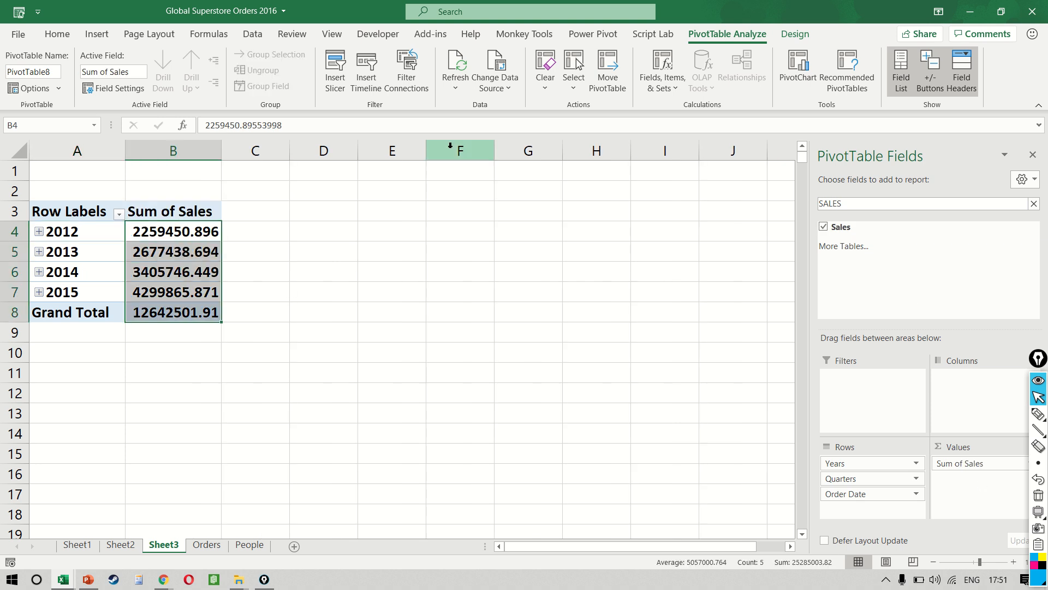
pyautogui.click(57, 34)
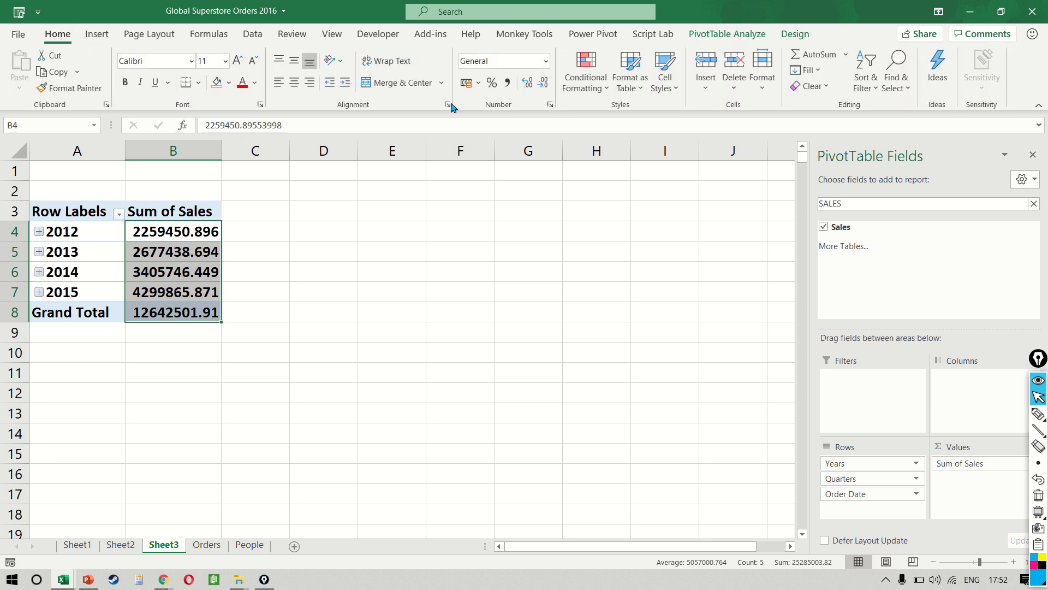
pyautogui.click(543, 82)
pyautogui.click(543, 82)
pyautogui.click(543, 82)
pyautogui.click(258, 231)
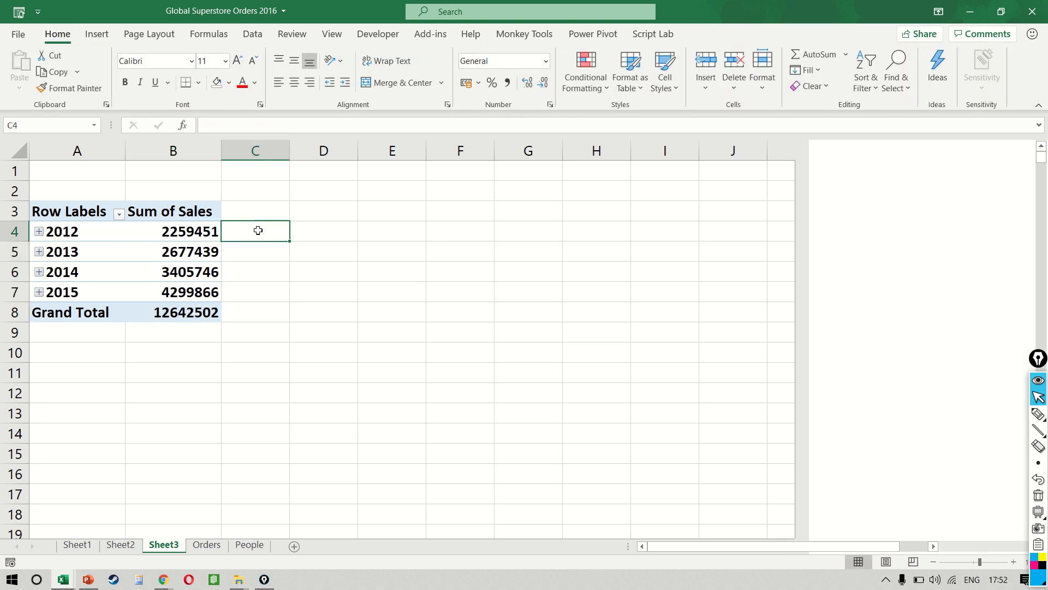
pyautogui.press('Left')
pyautogui.press('Down')
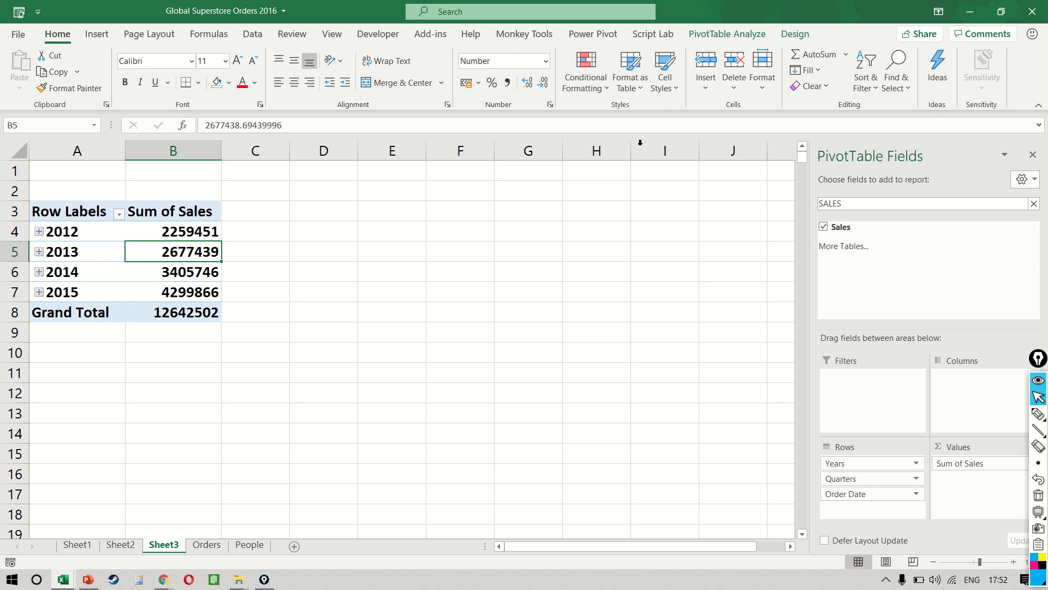
# Step: Expand the entire Years field to show the quarters under every year
pyautogui.click(731, 35)
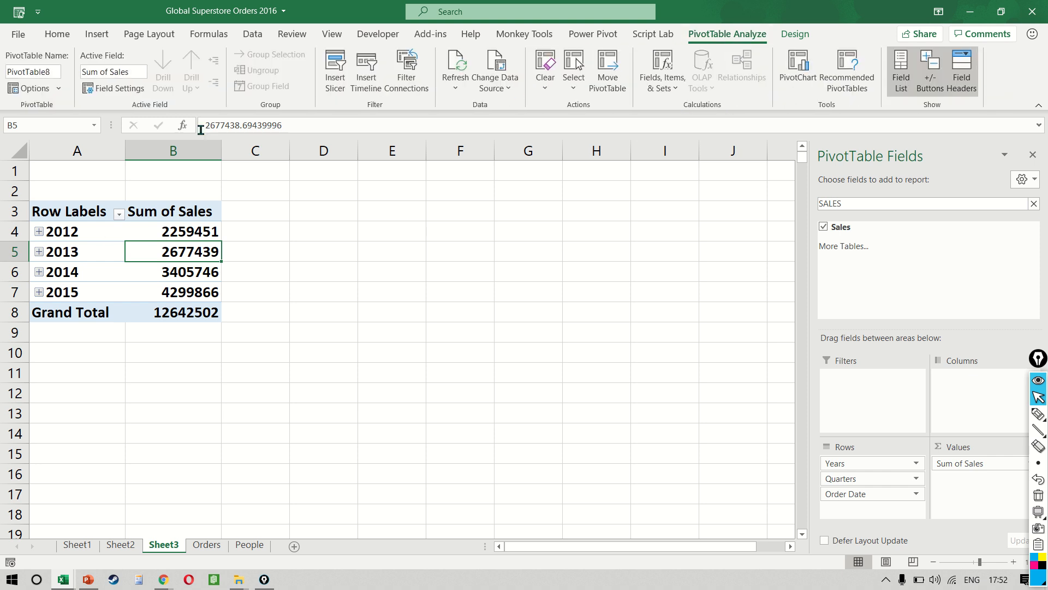
pyautogui.click(98, 231)
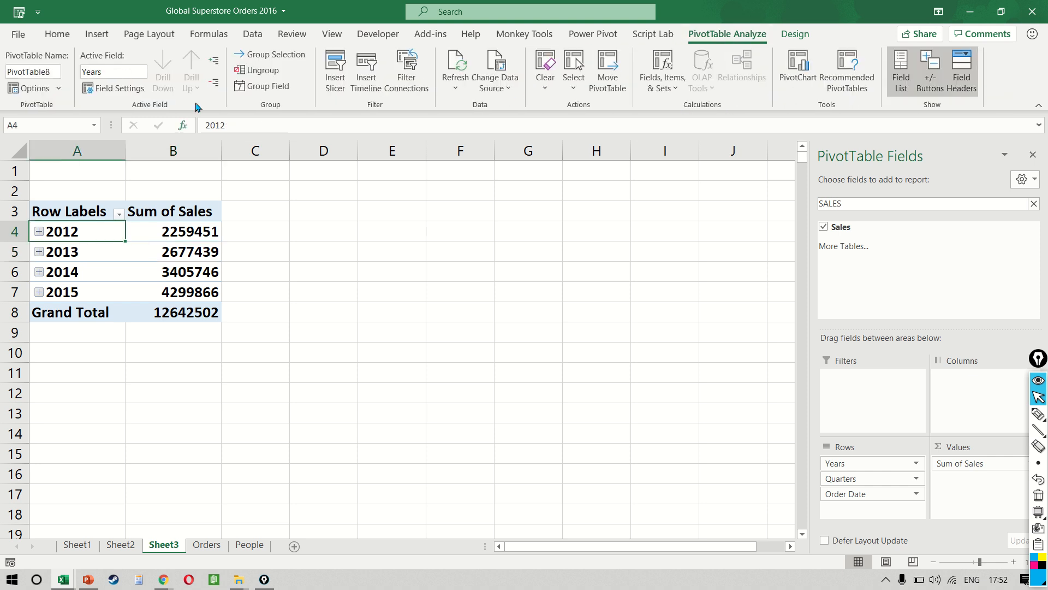
pyautogui.click(211, 64)
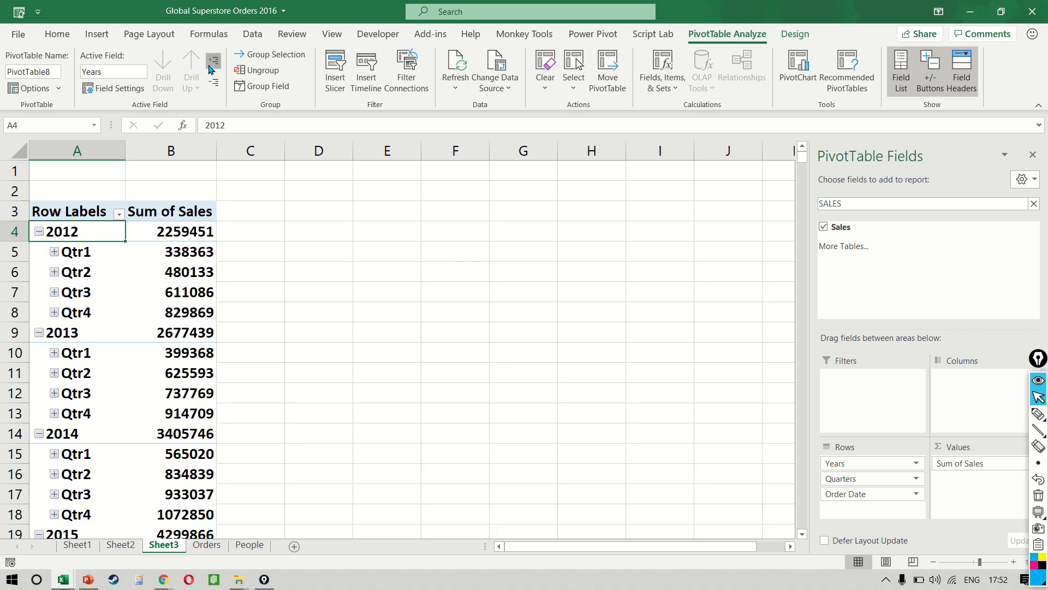
# Step: Expand all quarters to the month level, look over the rows, and undo the month expansion
pyautogui.click(210, 65)
pyautogui.scroll(-2, 196, 338)
pyautogui.scroll(3, 195, 338)
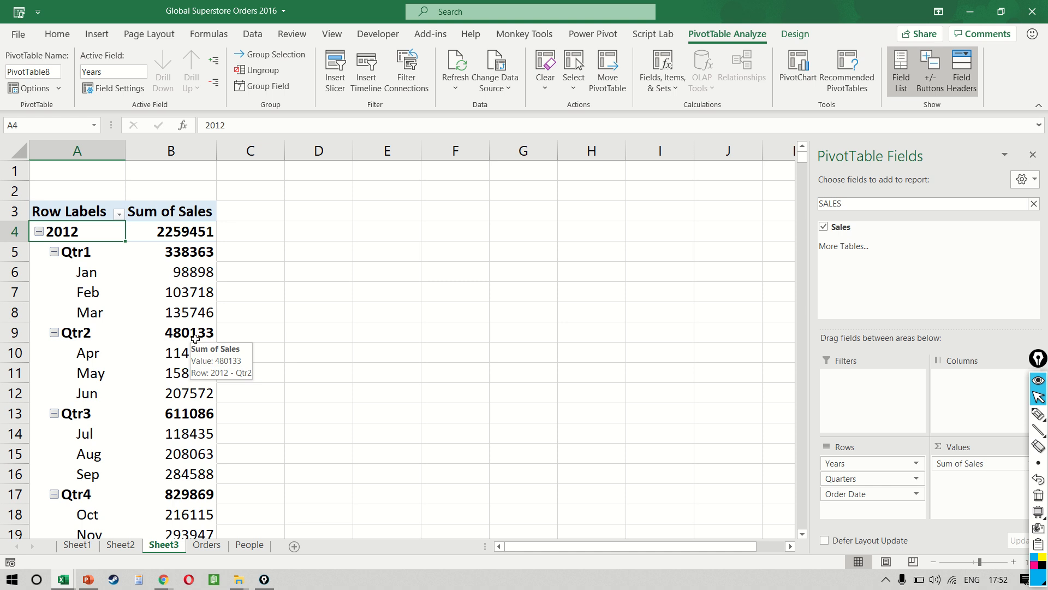
pyautogui.hotkey('ctrl', 'z')
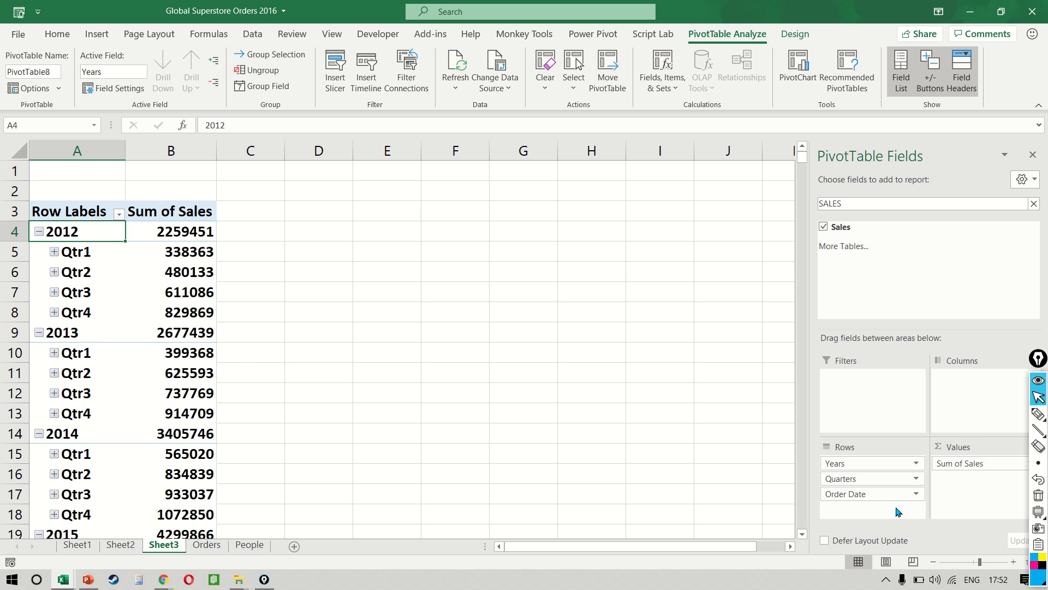
# Step: Remove Order Date from the rows and try Quarters as columns, undoing the column placement
pyautogui.moveTo(878, 494); pyautogui.dragTo(665, 452)
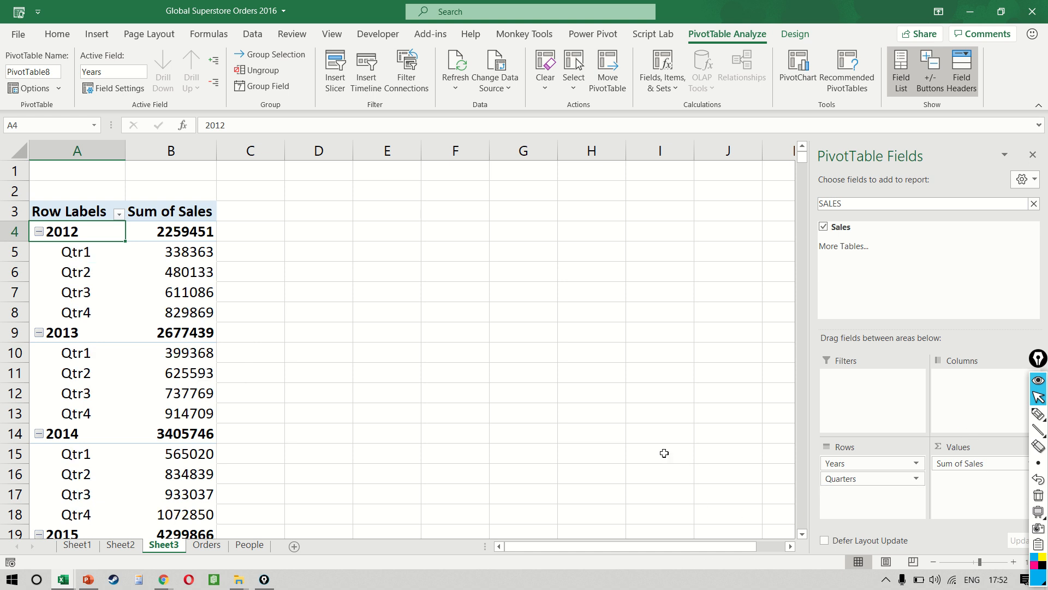
pyautogui.moveTo(886, 482); pyautogui.dragTo(992, 391)
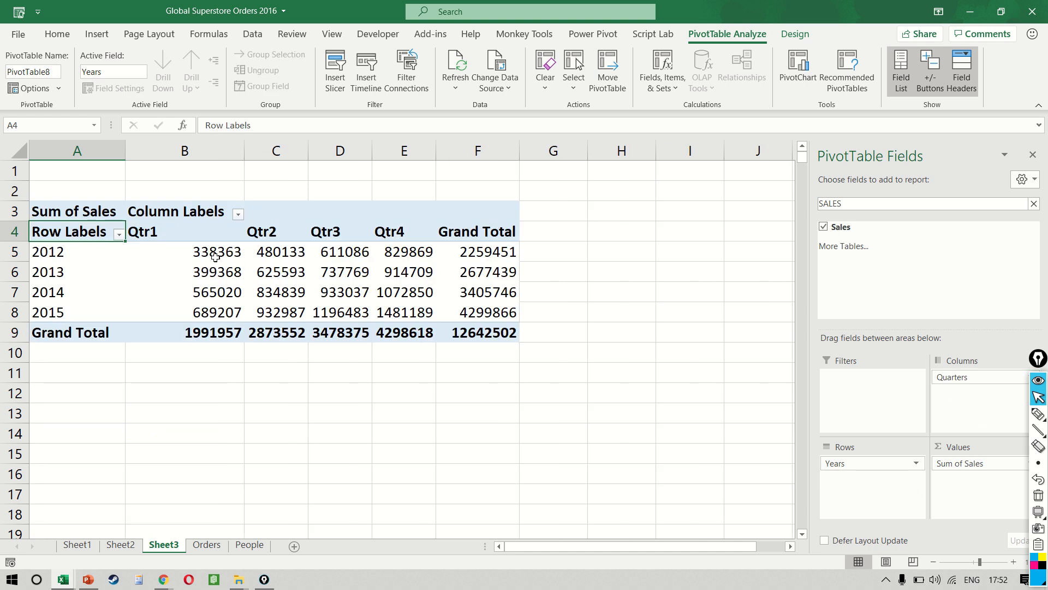
pyautogui.moveTo(207, 253); pyautogui.dragTo(424, 307)
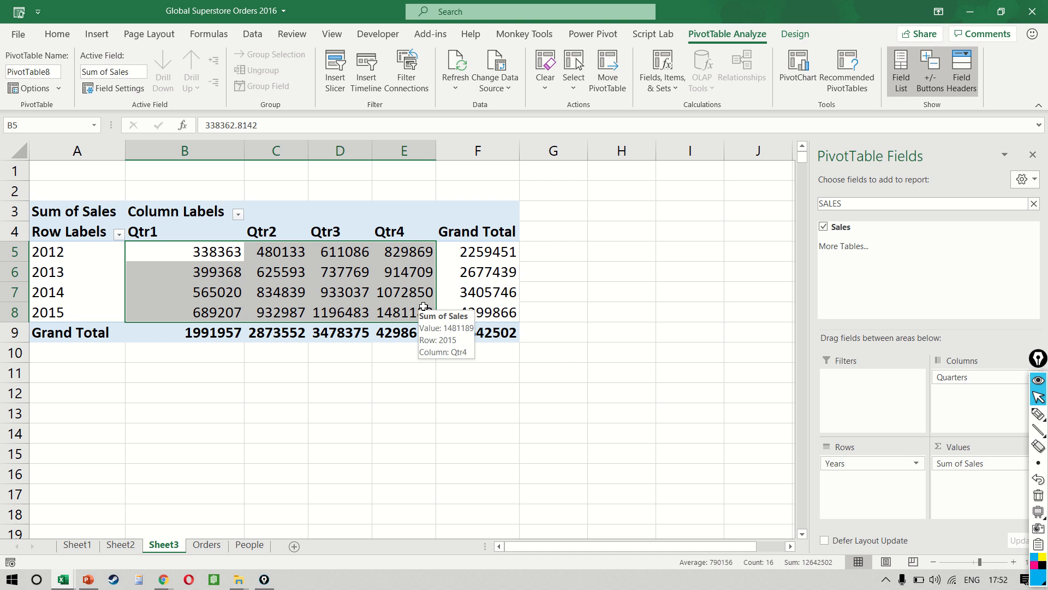
pyautogui.hotkey('ctrl', 'z')
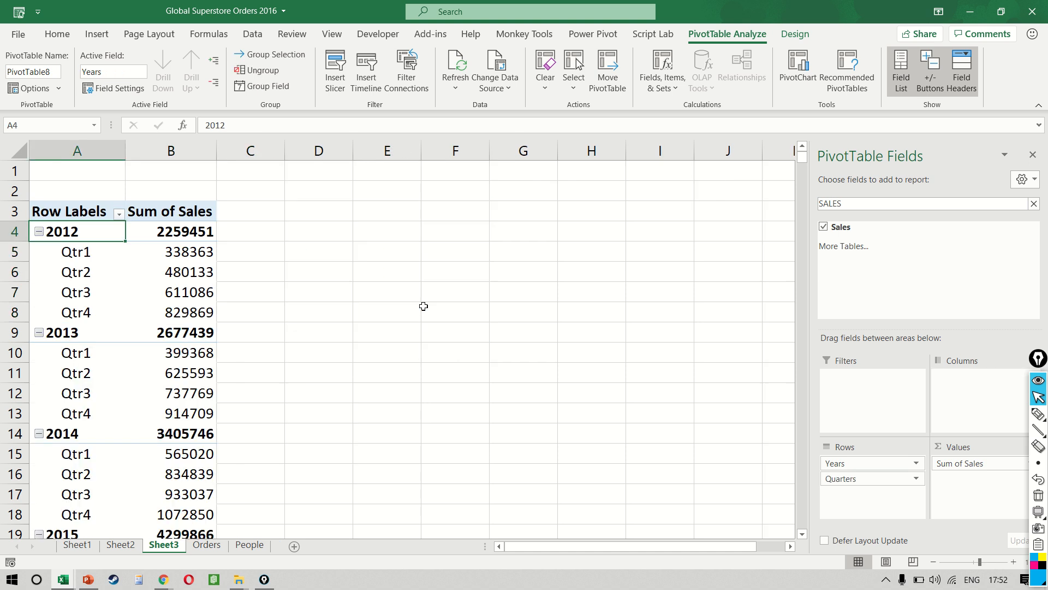
# Step: Ungroup the date rows in the PivotTable and look through the individual order dates
pyautogui.rightClick(75, 231)
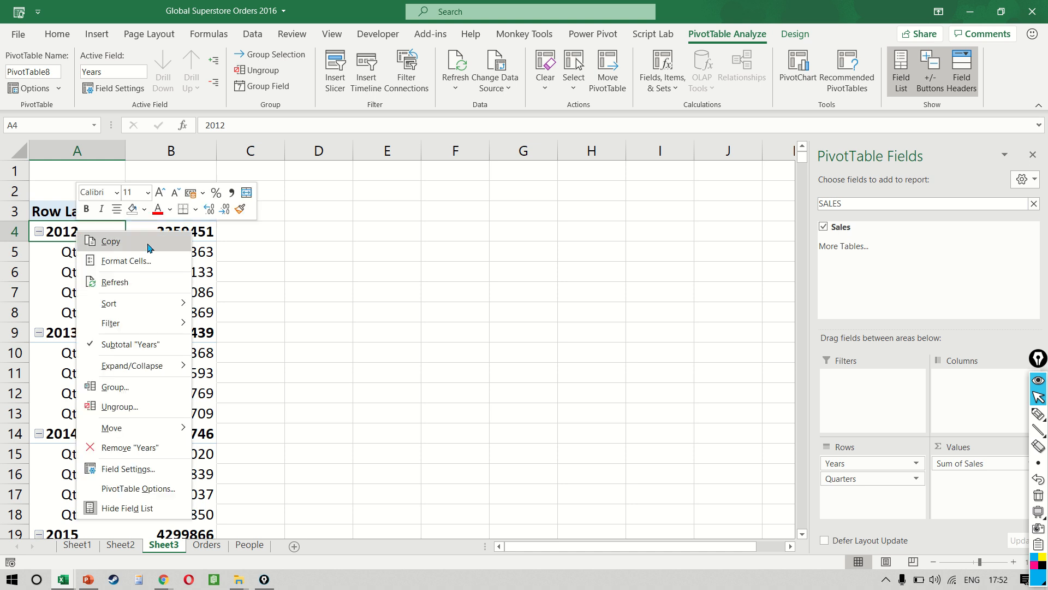
pyautogui.click(164, 407)
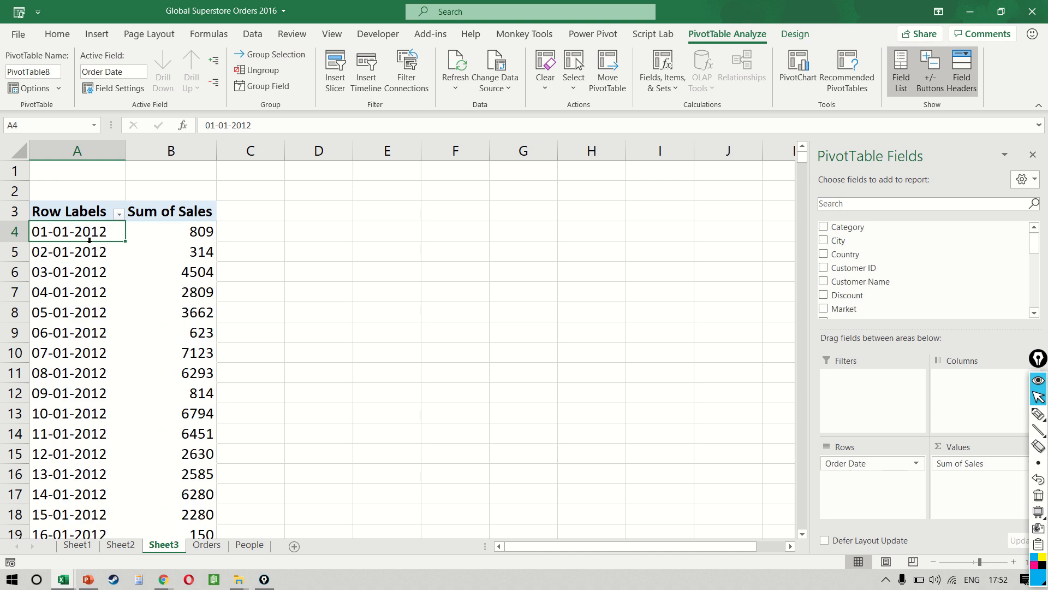
pyautogui.scroll(-8, 112, 391)
pyautogui.scroll(5, 112, 391)
pyautogui.scroll(3, 112, 392)
# Step: Group the order dates by Months, Quarters and Years
pyautogui.rightClick(83, 235)
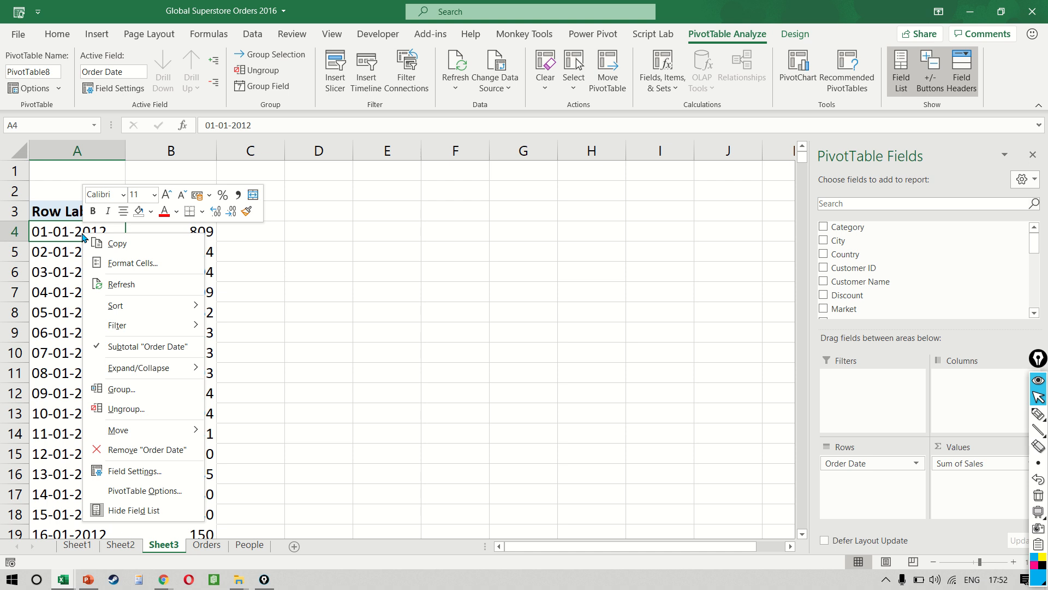
pyautogui.click(166, 389)
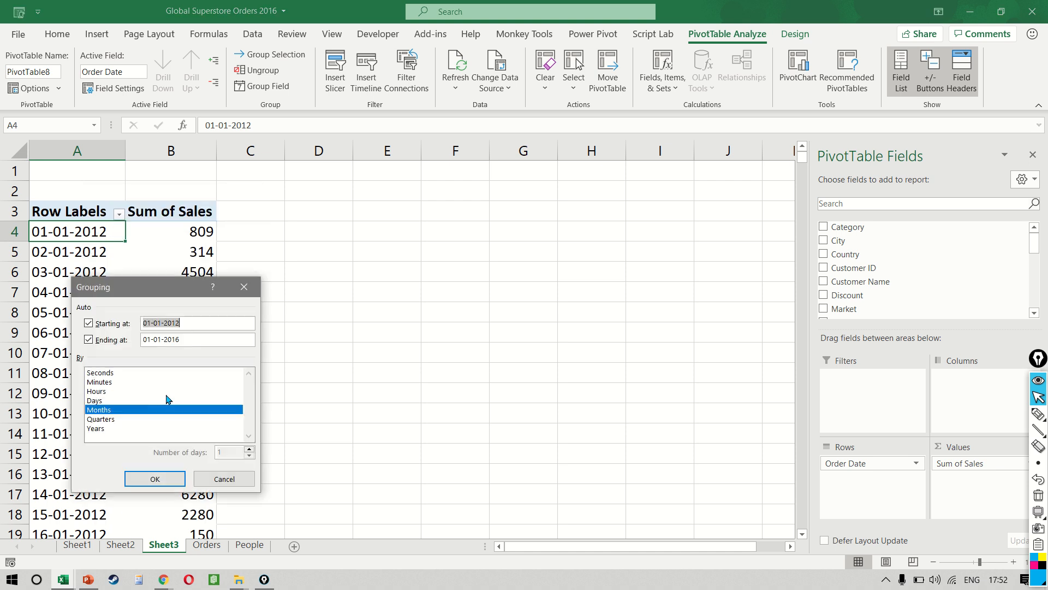
pyautogui.moveTo(137, 285); pyautogui.dragTo(356, 195)
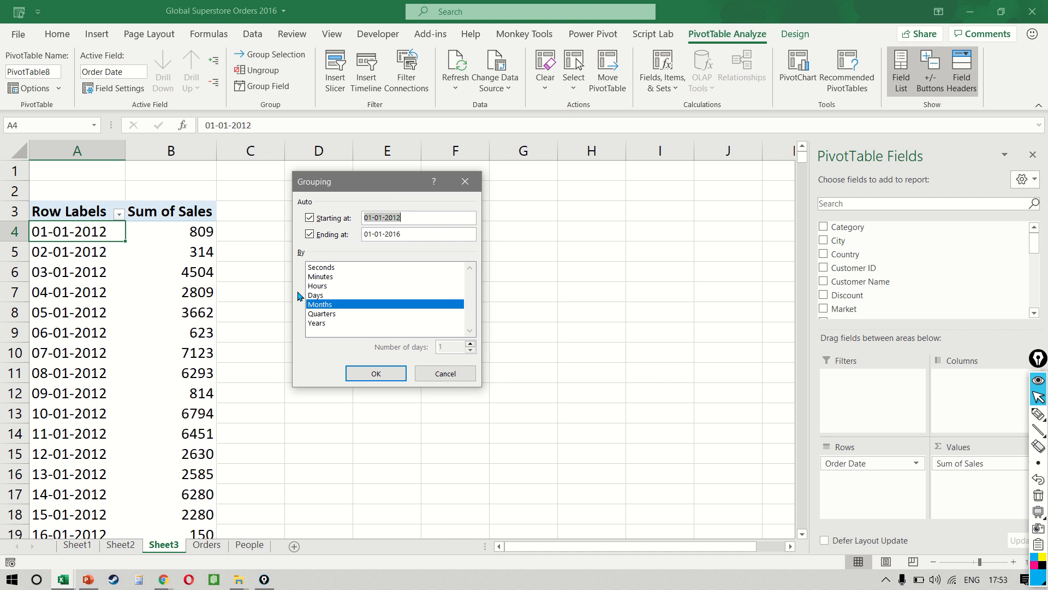
pyautogui.click(345, 313)
pyautogui.click(336, 323)
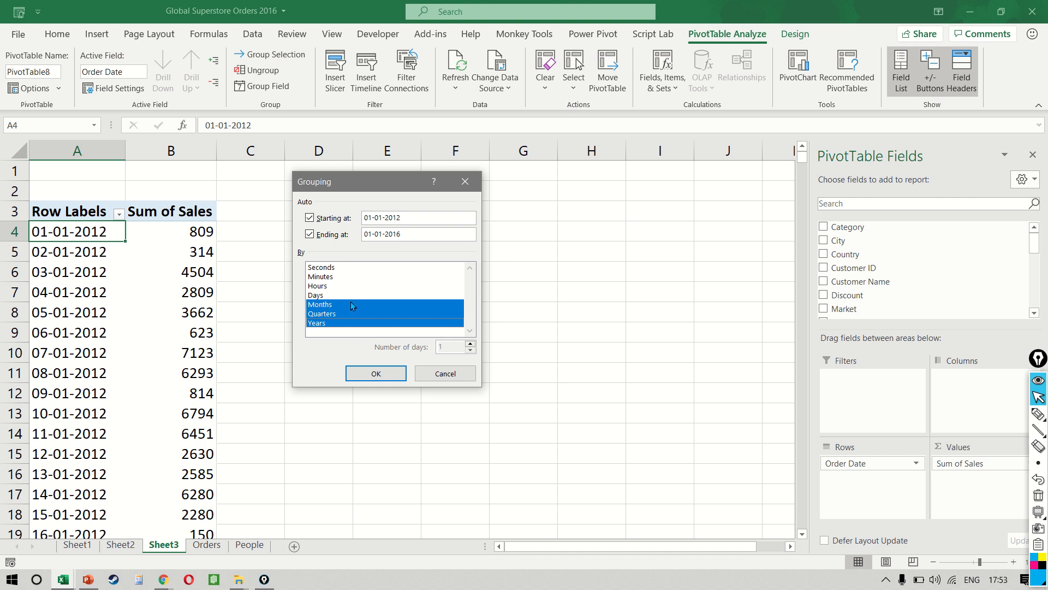
pyautogui.click(376, 372)
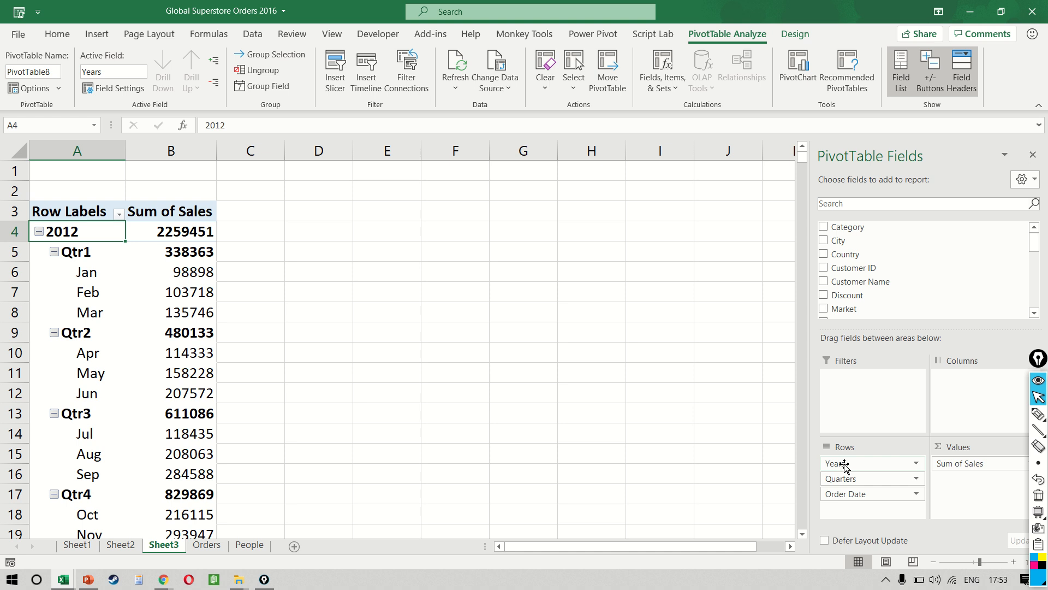
# Step: Remove Years and Quarters from the rows and select the January to December sales values
pyautogui.moveTo(844, 464); pyautogui.dragTo(753, 463)
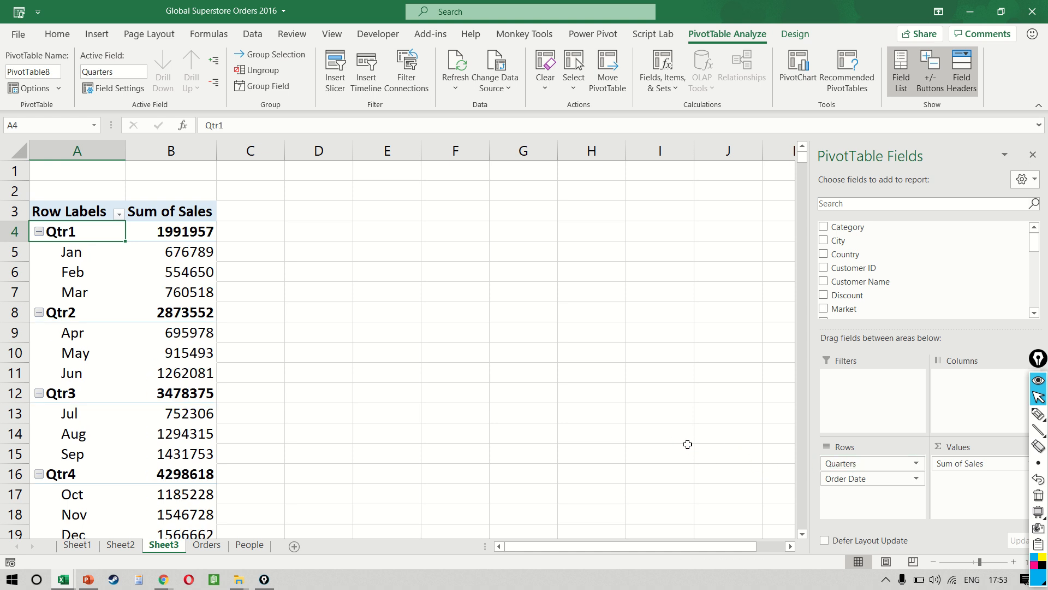
pyautogui.moveTo(687, 444); pyautogui.dragTo(687, 444)
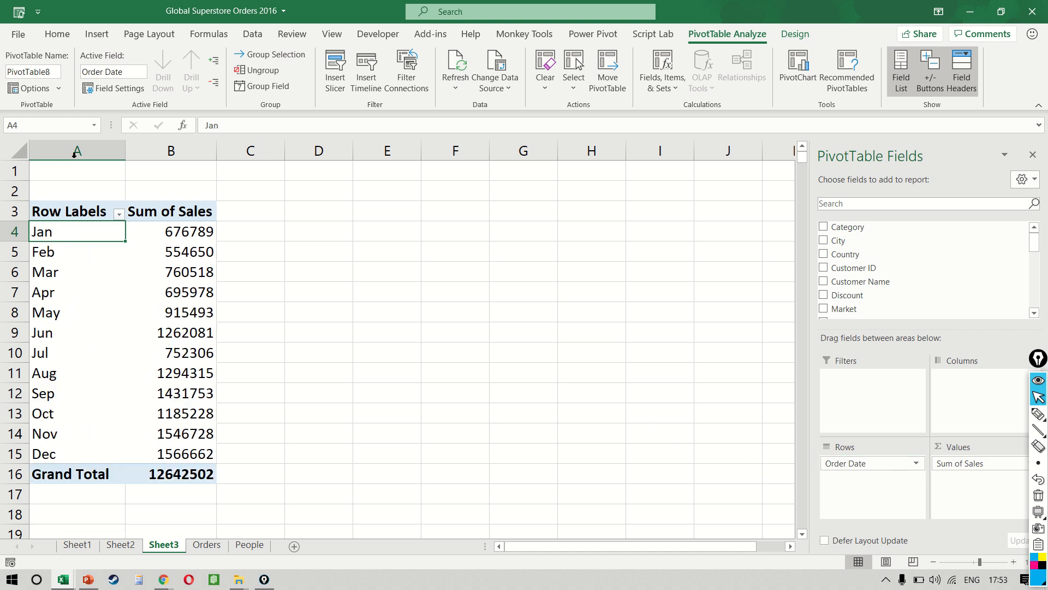
pyautogui.click(178, 232)
pyautogui.hotkey('ctrl', 'shift', 'Down')
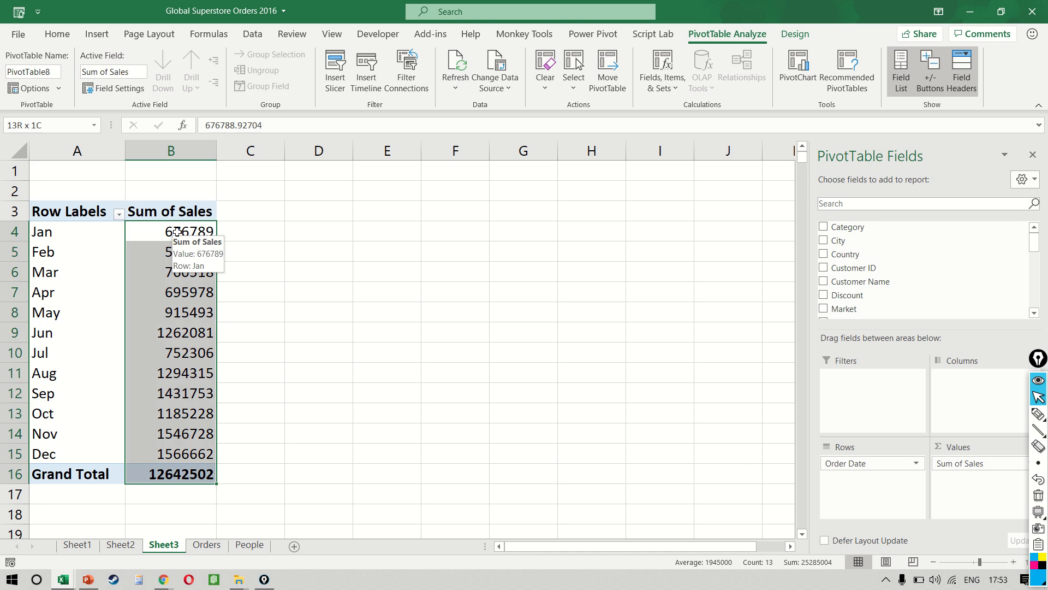
pyautogui.hotkey('shift', 'Up')
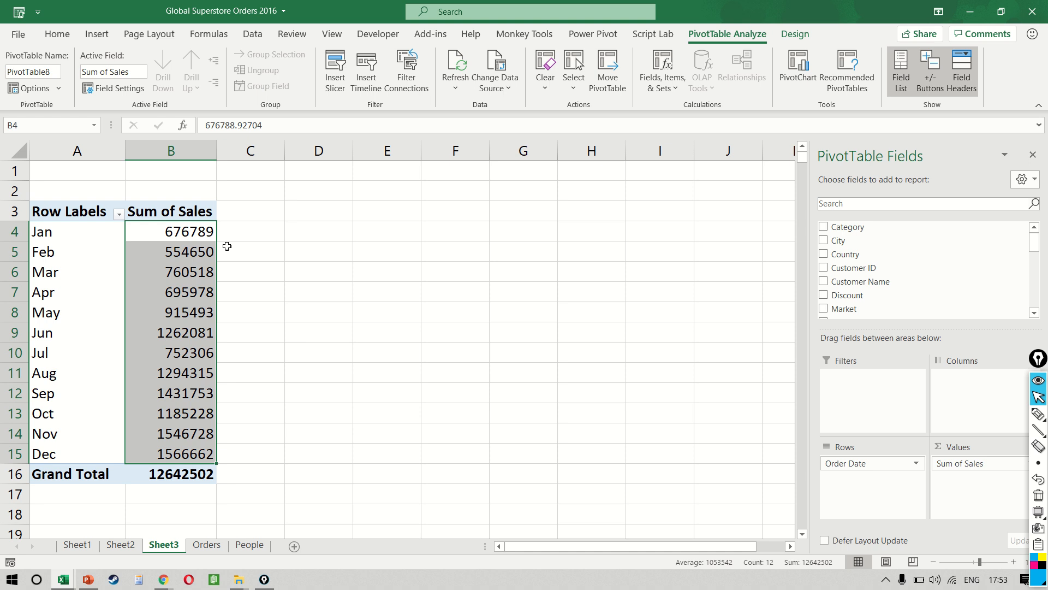
# Step: Add the Years field to the PivotTable columns
pyautogui.scroll(-6, 937, 277)
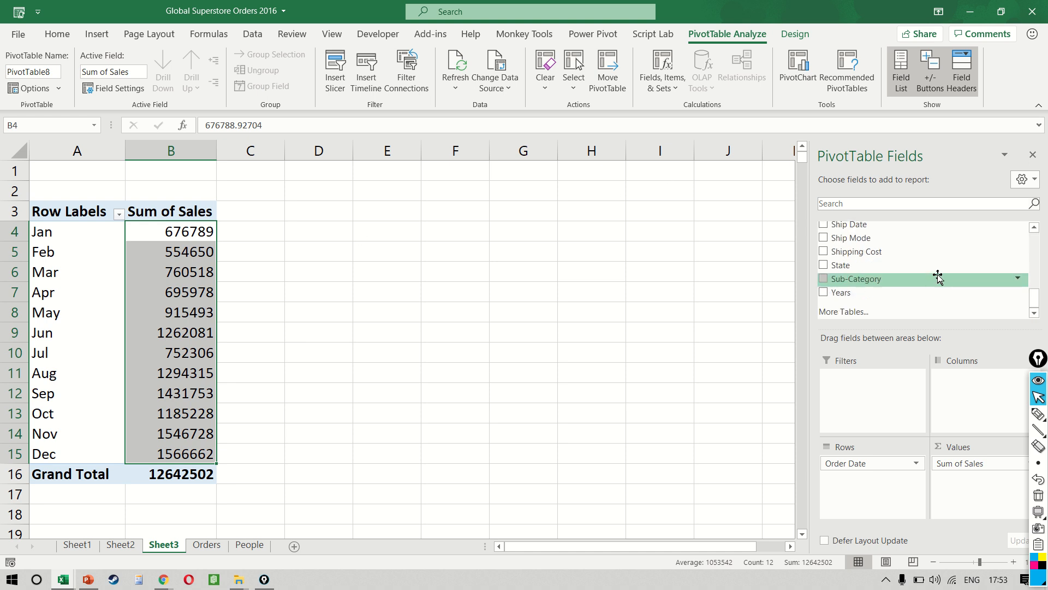
pyautogui.moveTo(905, 292); pyautogui.dragTo(963, 397)
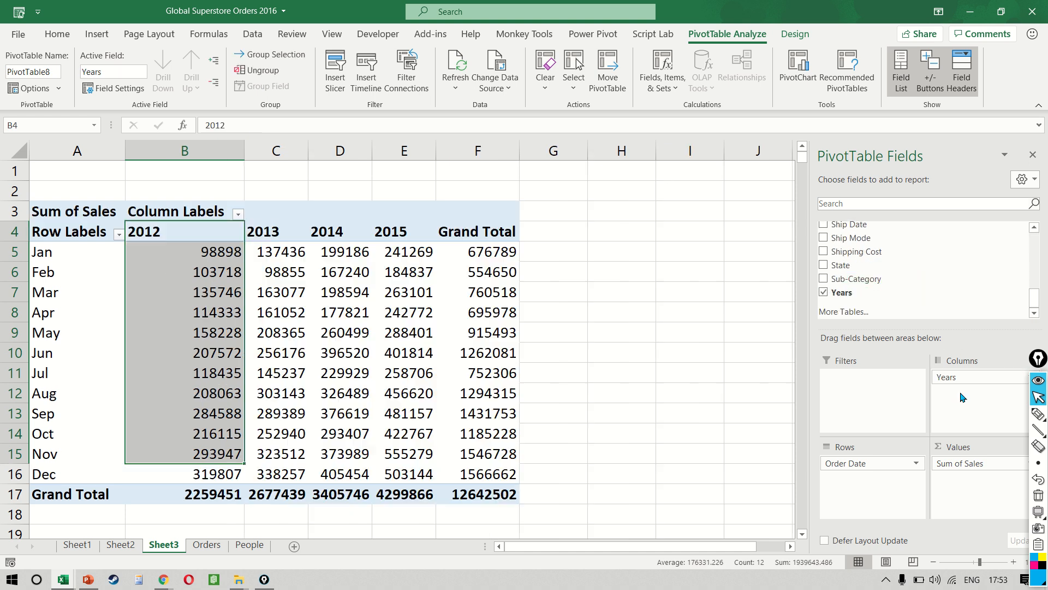
# Step: Undo adding Years to the PivotTable columns and insert a slicer for the Years field
pyautogui.hotkey('ctrl', 'z')
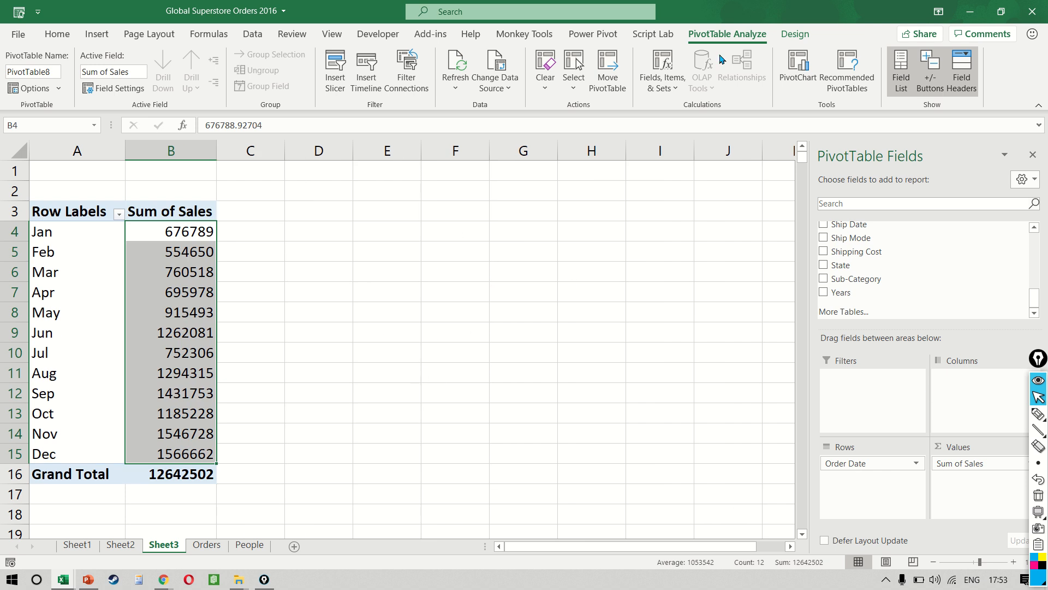
pyautogui.click(338, 81)
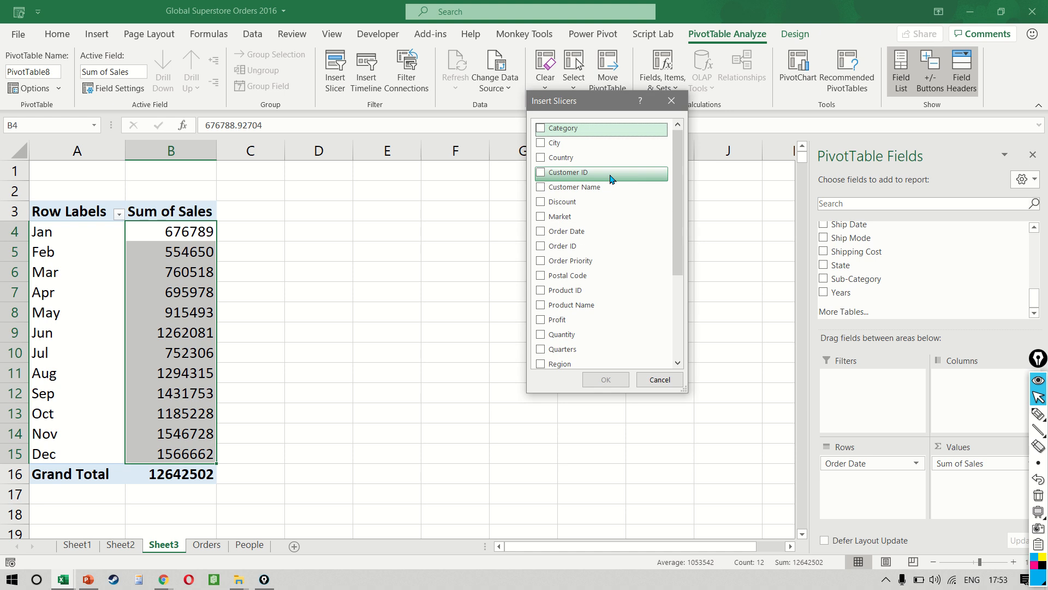
pyautogui.scroll(-3, 608, 177)
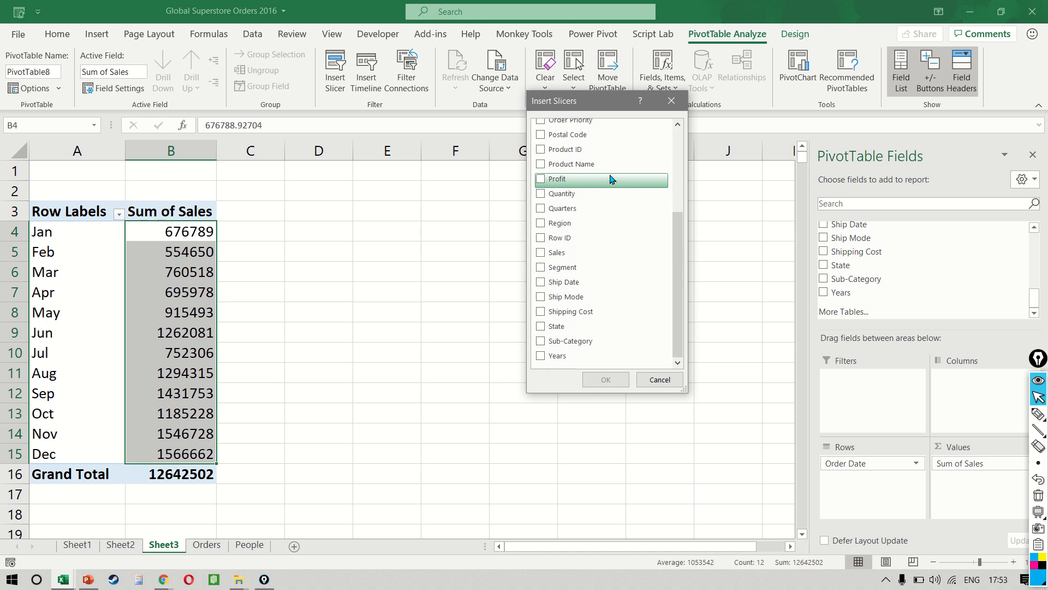
pyautogui.click(568, 360)
pyautogui.click(539, 360)
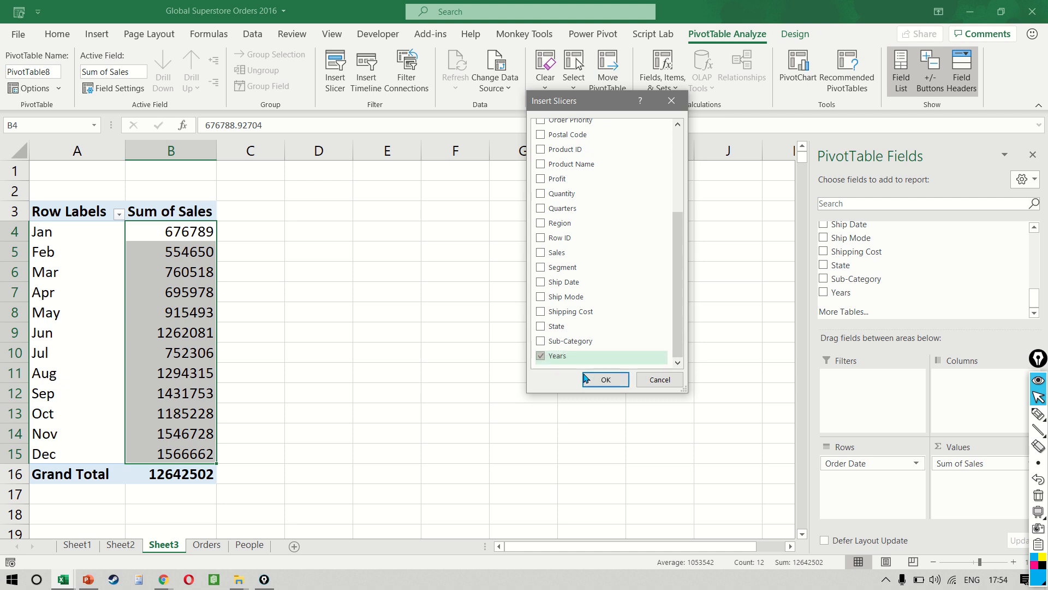
pyautogui.click(606, 380)
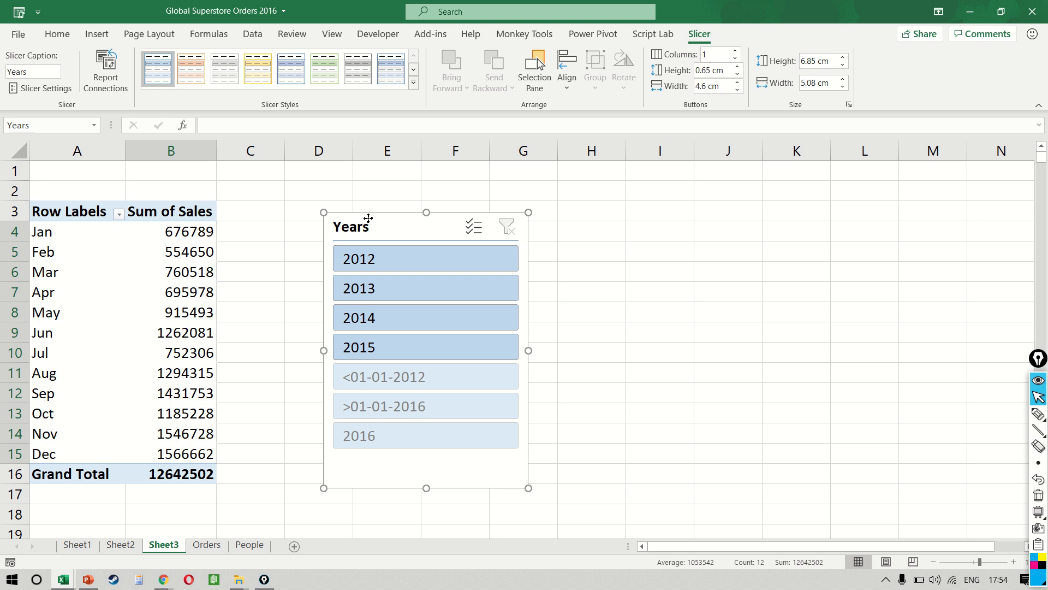
# Step: Move the Years slicer farther from the PivotTable and shorten it to a height of about 3.87 cm
pyautogui.moveTo(367, 215); pyautogui.dragTo(430, 208)
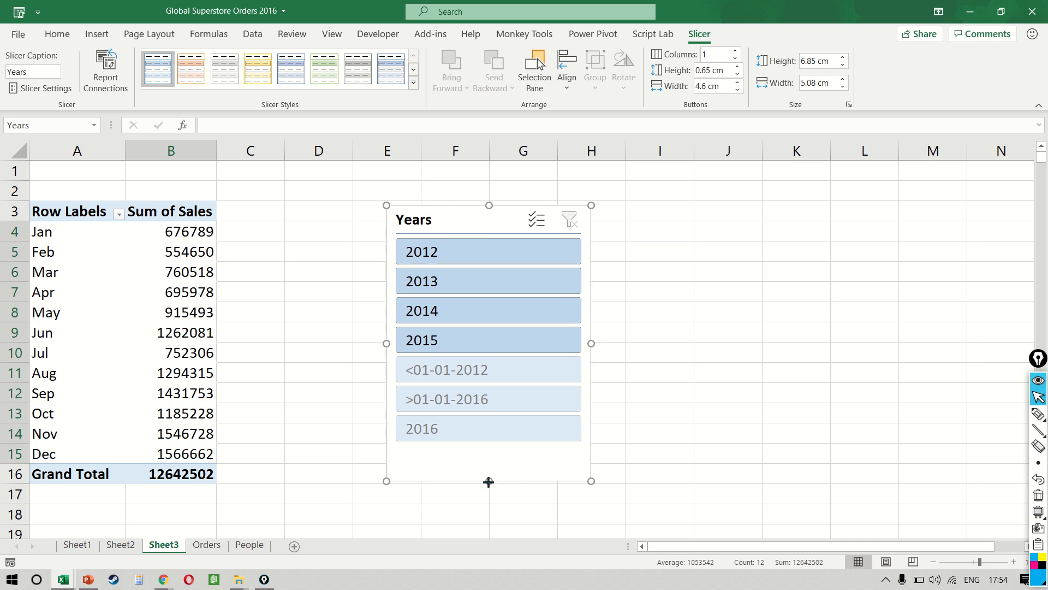
pyautogui.moveTo(489, 481); pyautogui.dragTo(489, 361)
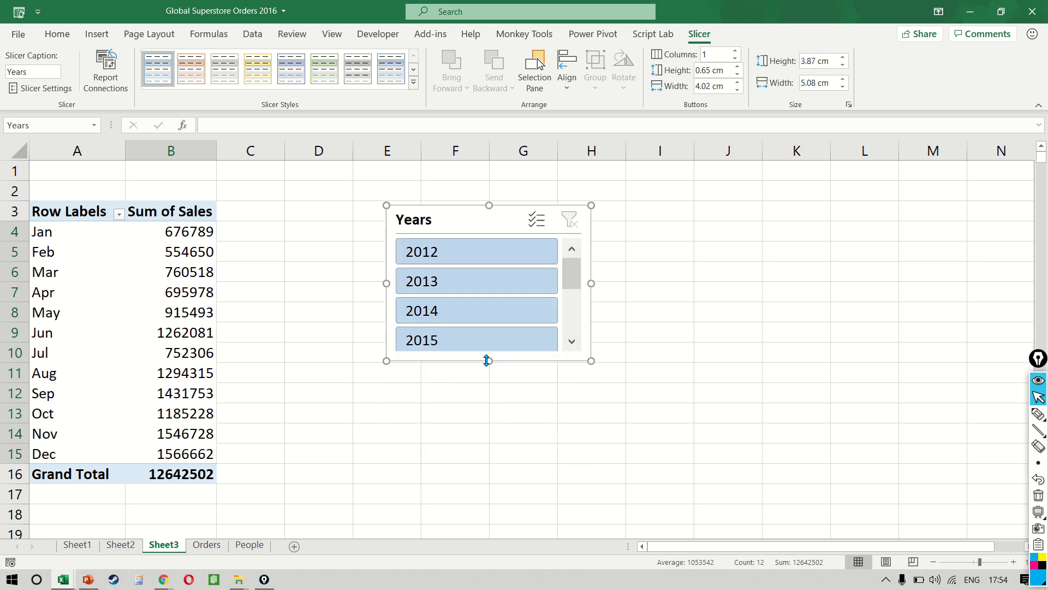
# Step: Filter the monthly sales with the slicer by 2012, 2013, 2014 and 2015 in turn, return to 2012 and clear the filter
pyautogui.click(475, 259)
pyautogui.click(472, 283)
pyautogui.click(462, 312)
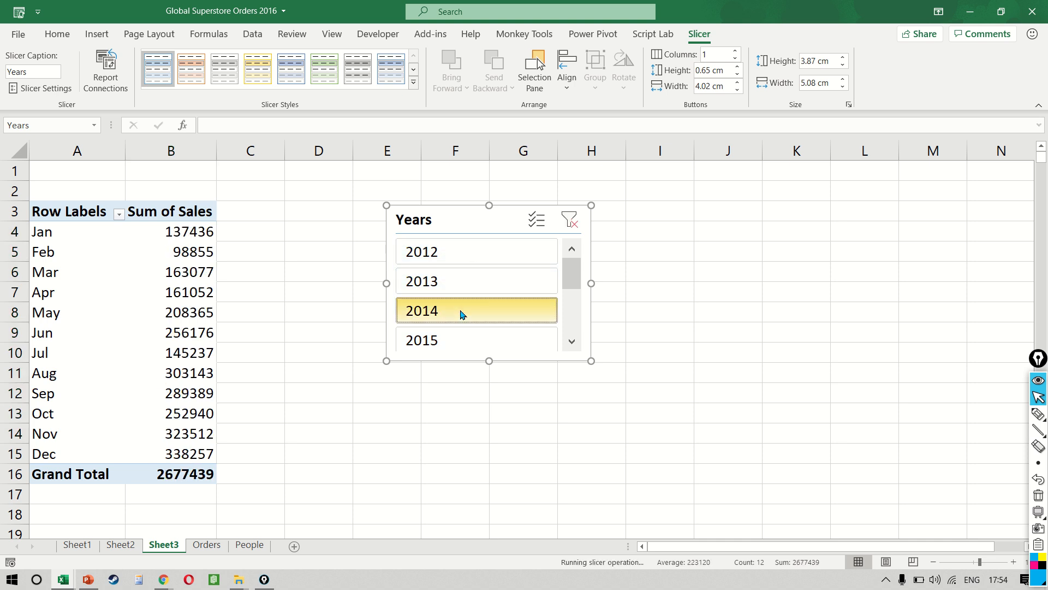
pyautogui.click(437, 342)
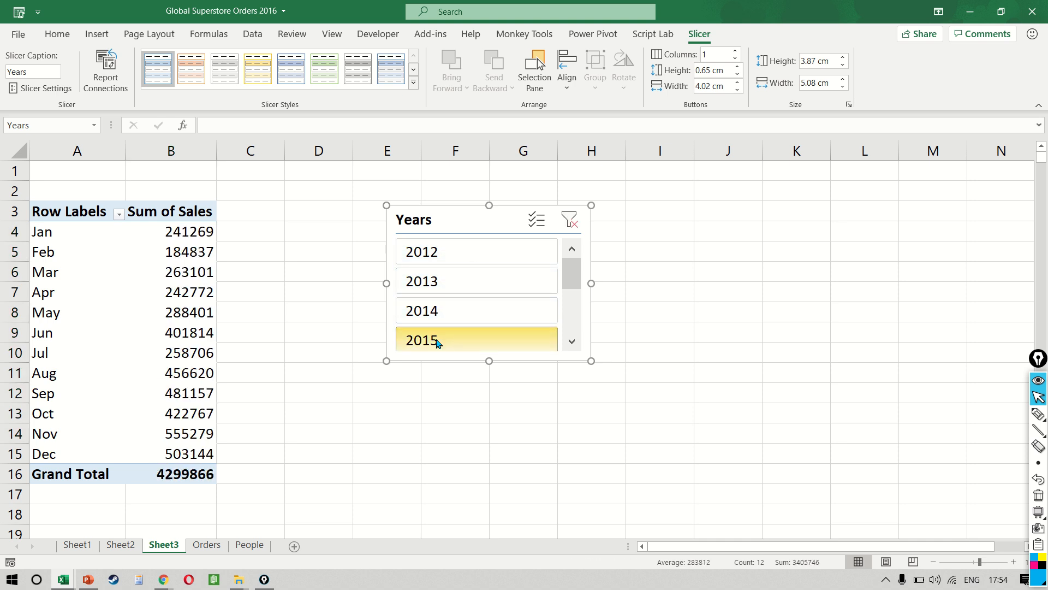
pyautogui.click(474, 261)
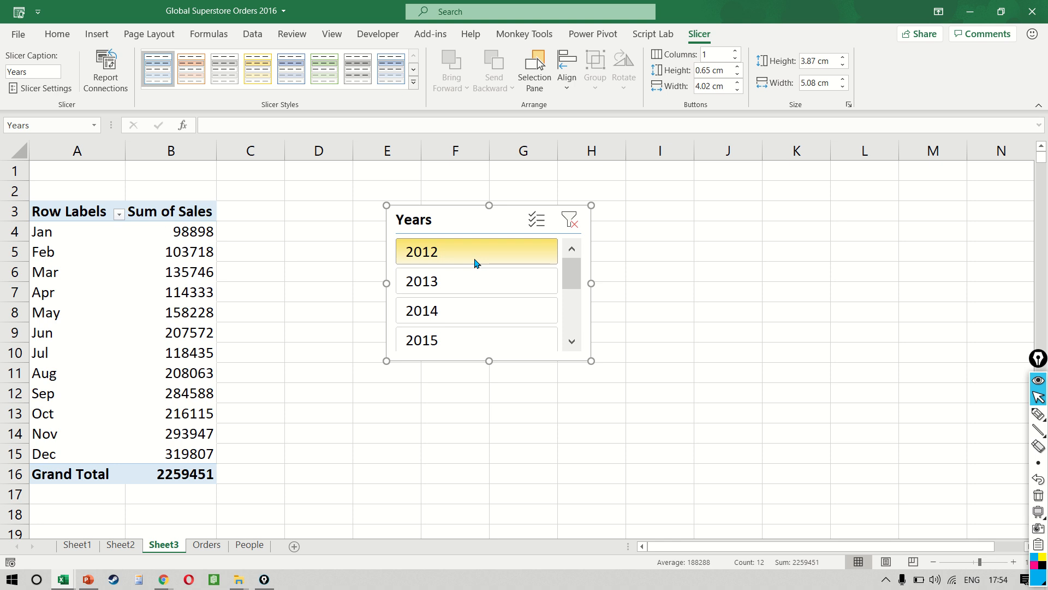
pyautogui.click(567, 216)
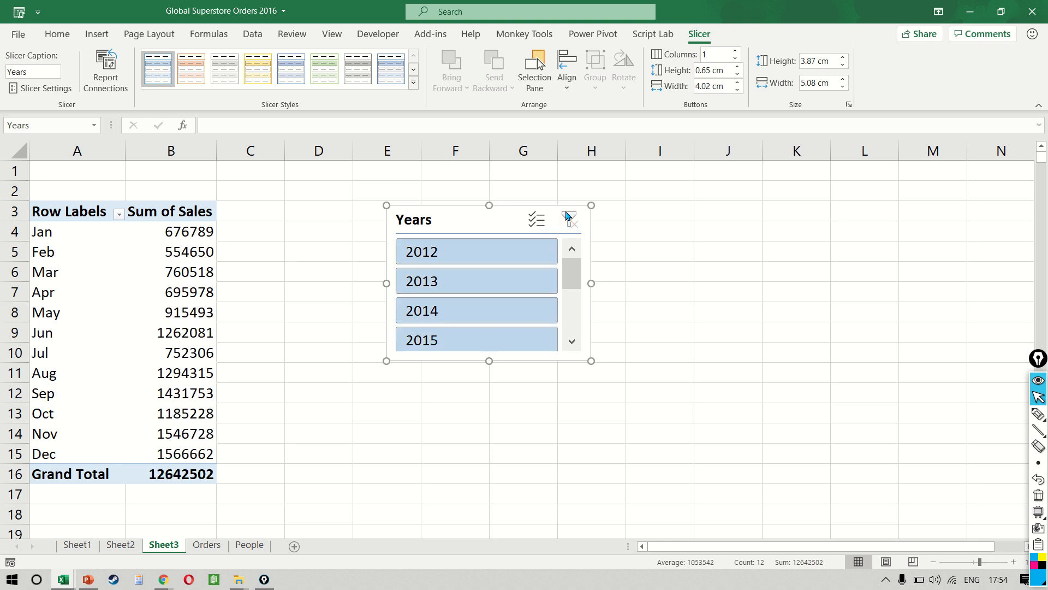
# Step: Insert a new PivotTable on a new worksheet from the table on the Orders sheet
pyautogui.click(216, 545)
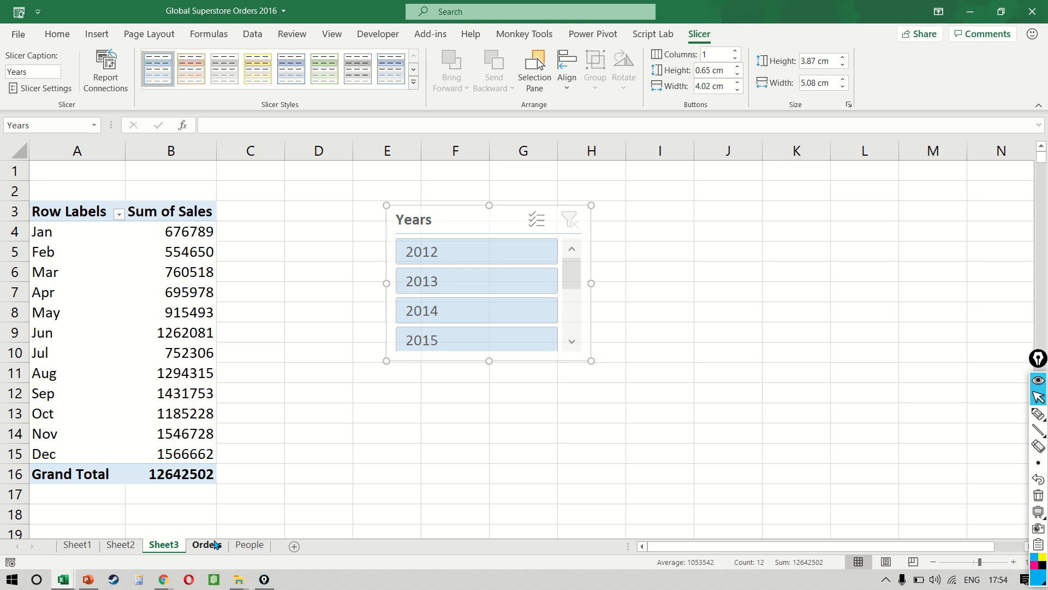
pyautogui.click(352, 257)
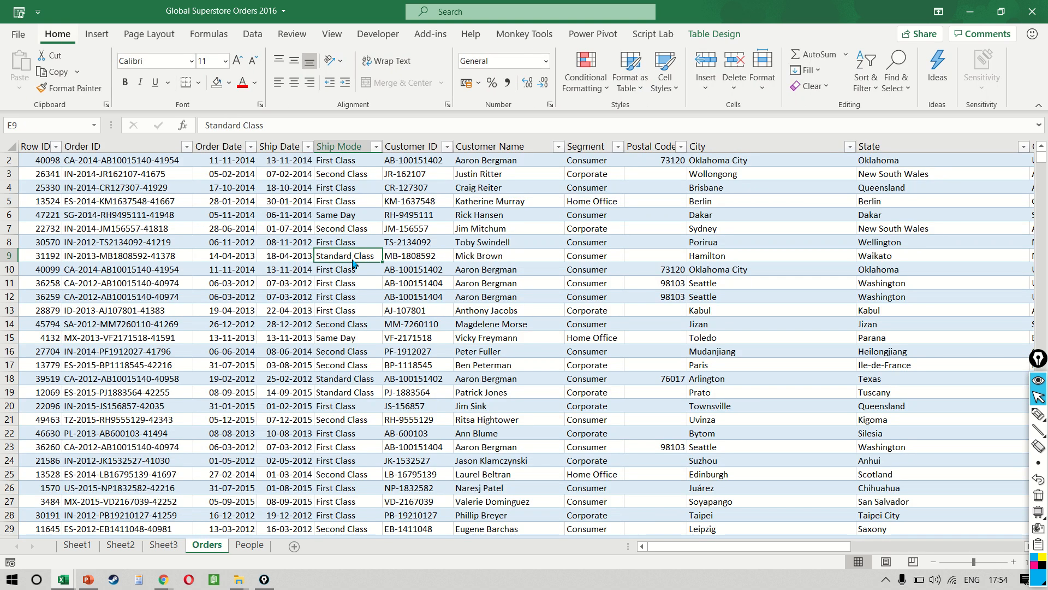
pyautogui.hotkey('alt', 'n')
pyautogui.press('v')
pyautogui.press('t')
pyautogui.press('Return')
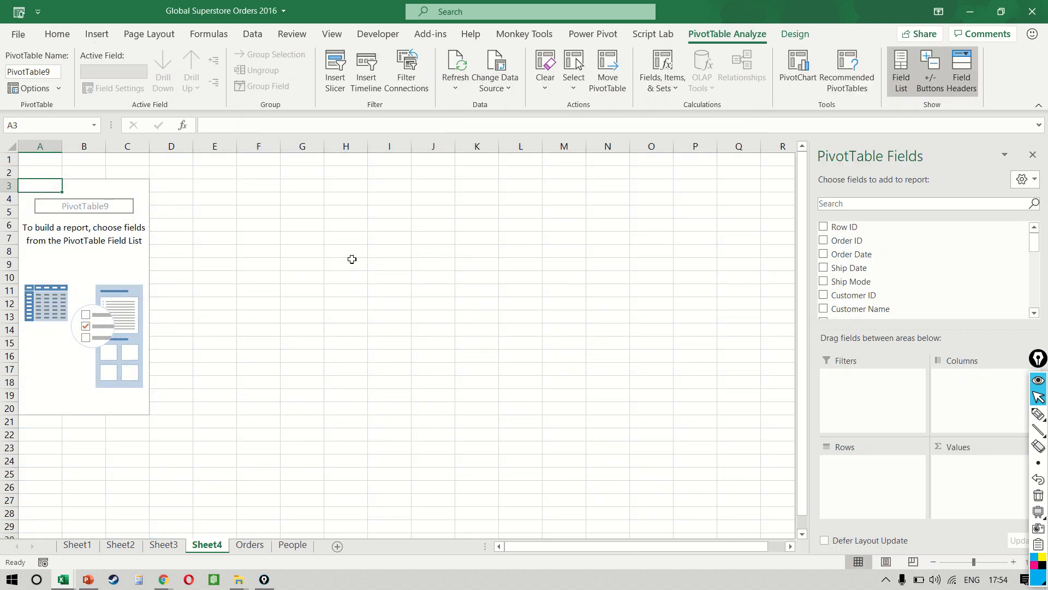
# Step: Find the Sub-Category and Sales fields and add Sub-Category to the rows and Sales to the values
pyautogui.scroll(-6, 902, 278)
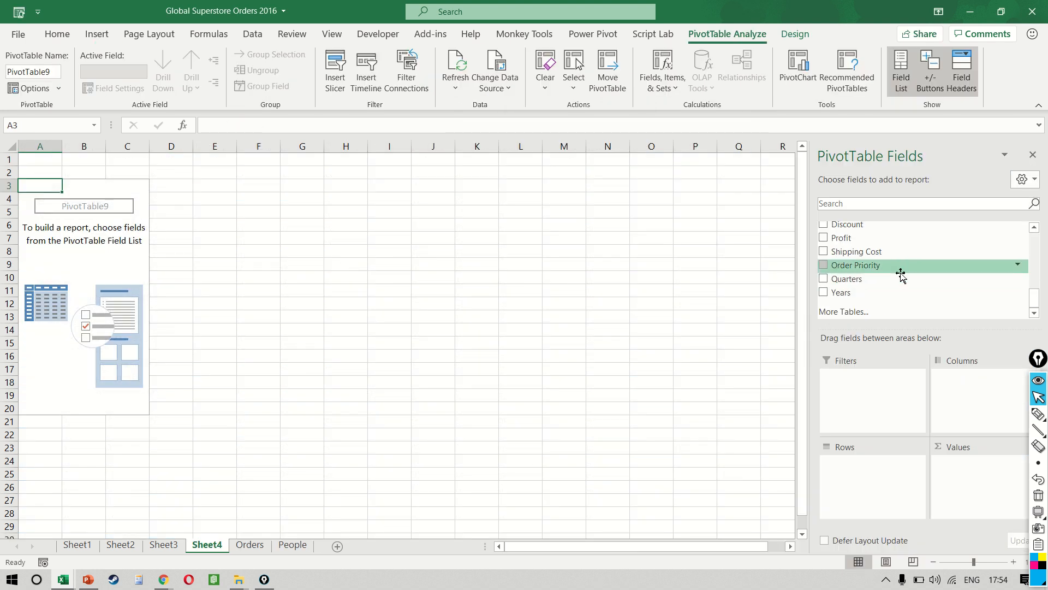
pyautogui.click(902, 205)
pyautogui.write('SUB')
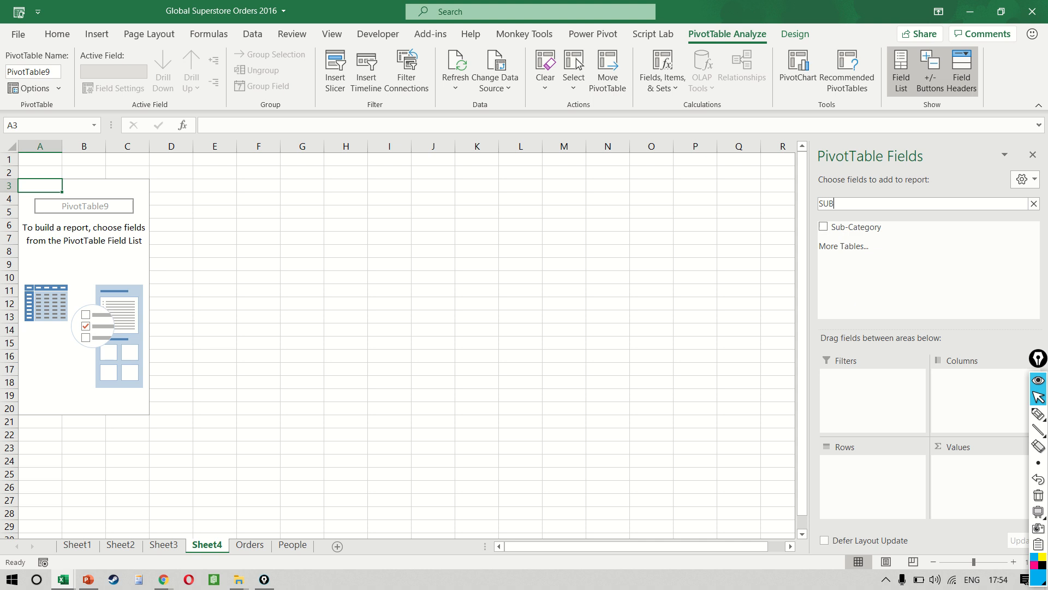
pyautogui.moveTo(912, 227); pyautogui.dragTo(892, 483)
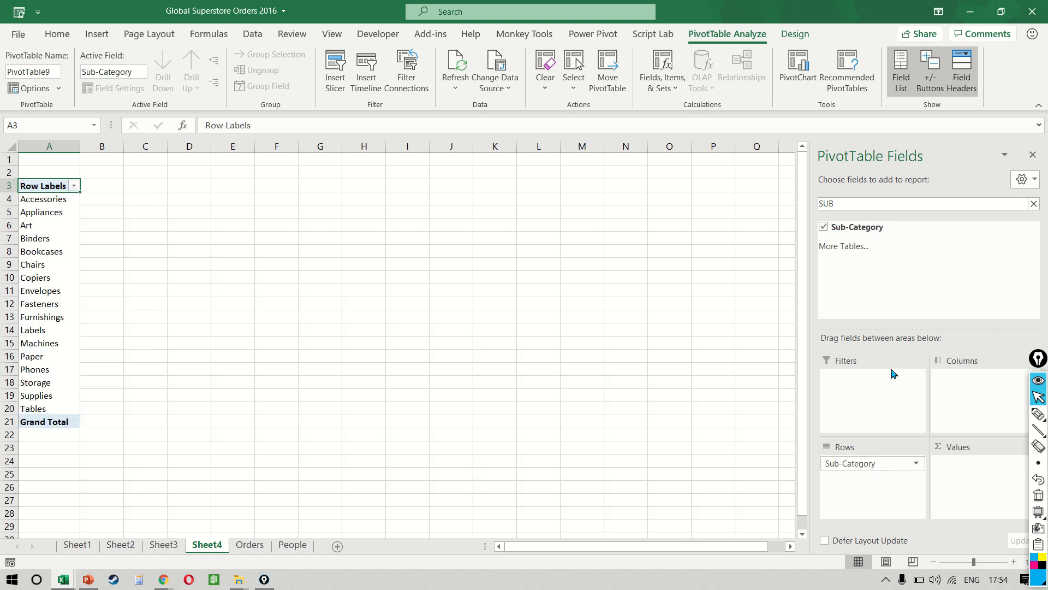
pyautogui.moveTo(884, 204); pyautogui.dragTo(570, 168)
pyautogui.write('SALES')
pyautogui.moveTo(848, 228); pyautogui.dragTo(964, 469)
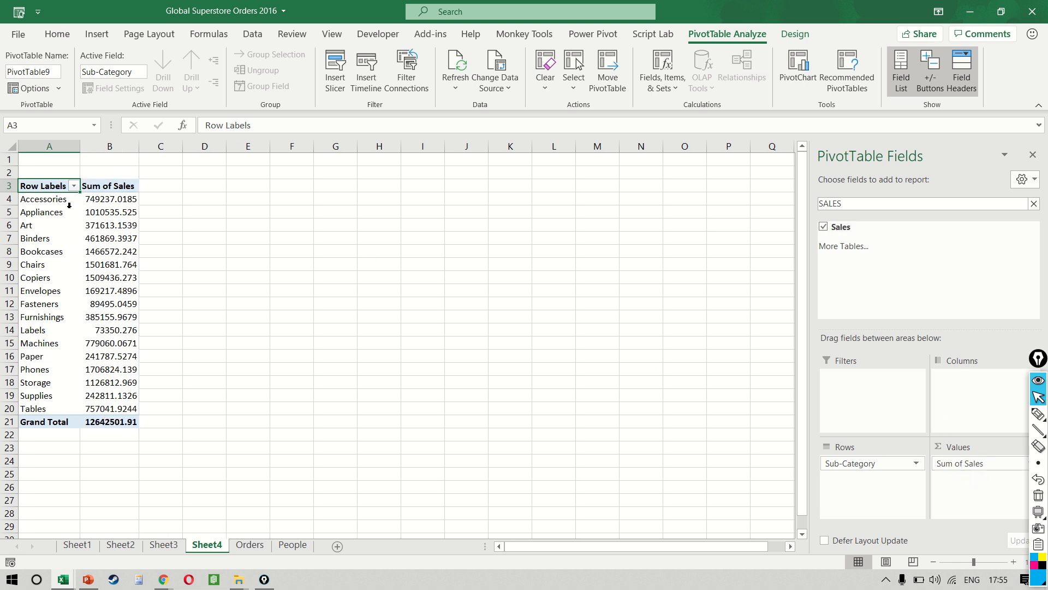
# Step: Format the Sum of Sales values, including the grand total, with no decimal places
pyautogui.doubleClick(95, 211)
pyautogui.press('Return')
pyautogui.press('Up')
pyautogui.hotkey('ctrl', 'shift', 'Down')
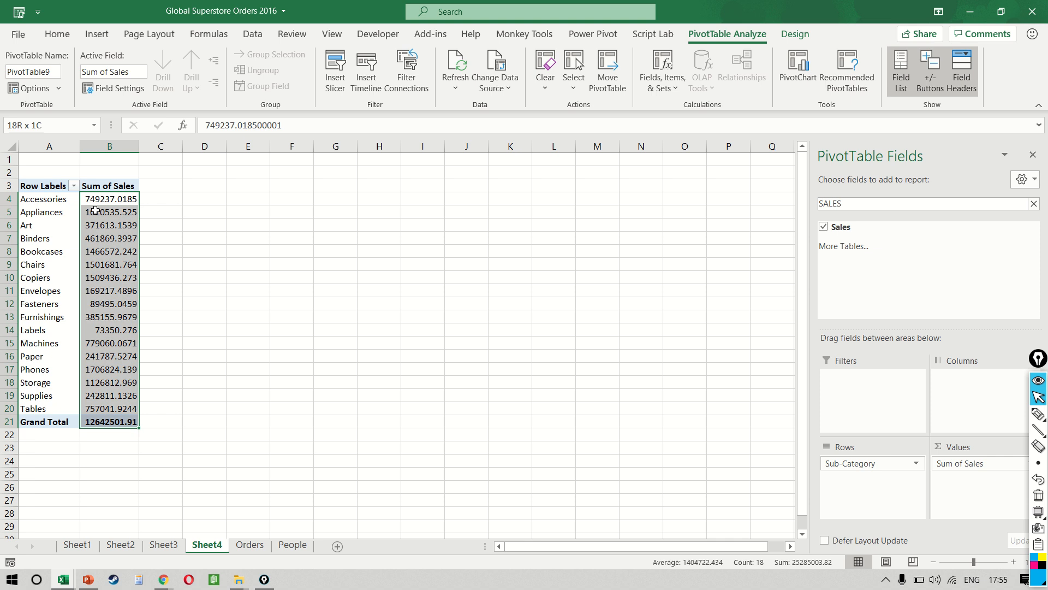
pyautogui.click(58, 34)
pyautogui.click(542, 85)
pyautogui.click(542, 85)
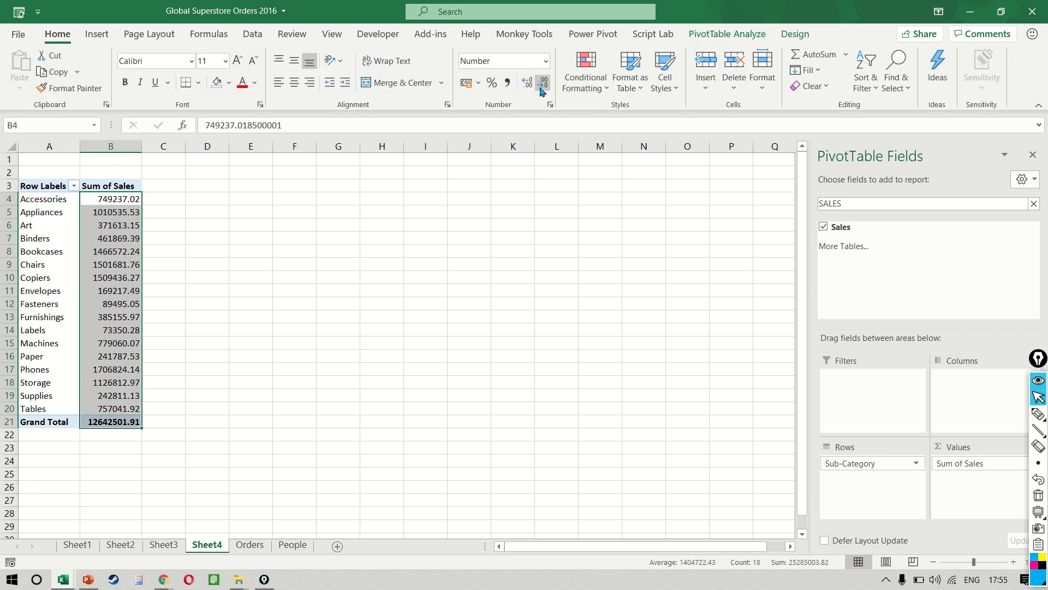
pyautogui.click(542, 86)
pyautogui.click(542, 85)
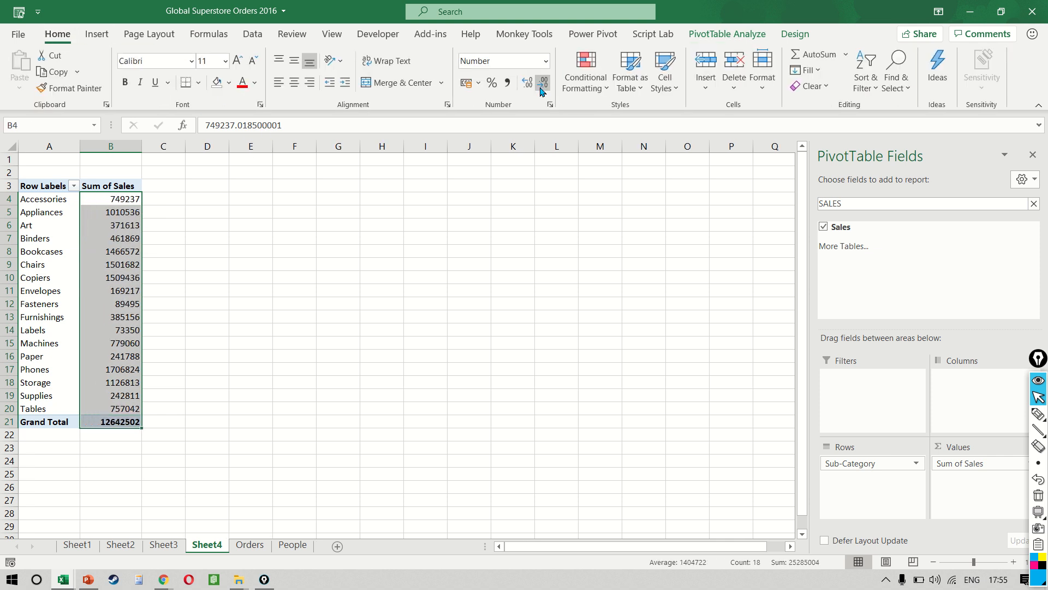
# Step: Sort the sub-categories in the PivotTable by Sum of Sales from largest to smallest
pyautogui.click(74, 245)
pyautogui.scroll(1, 74, 245)
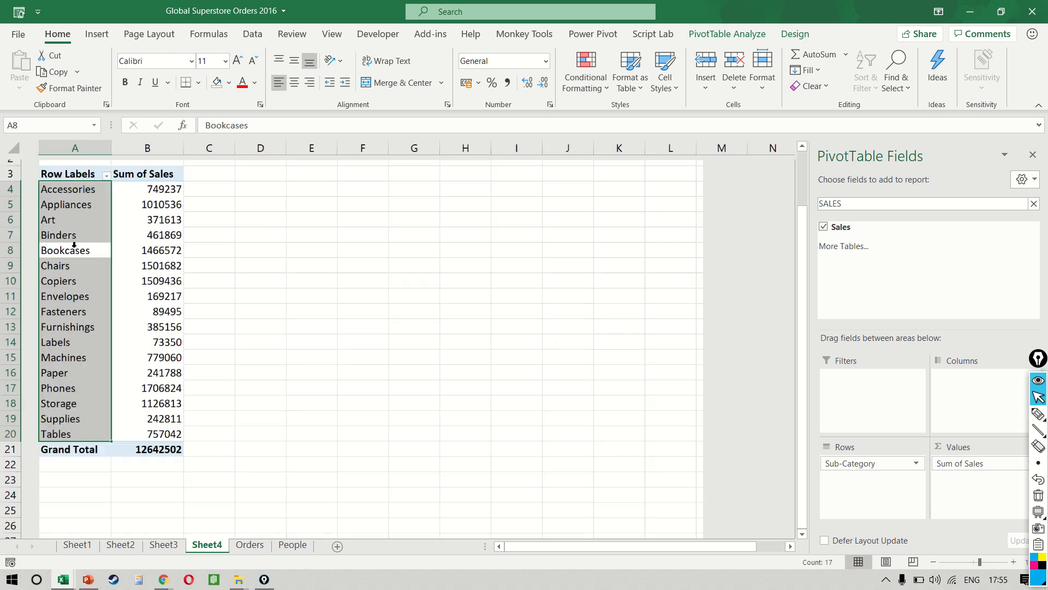
pyautogui.scroll(-1, 74, 245)
pyautogui.click(120, 211)
pyautogui.press('Up')
pyautogui.hotkey('shift', 'F10')
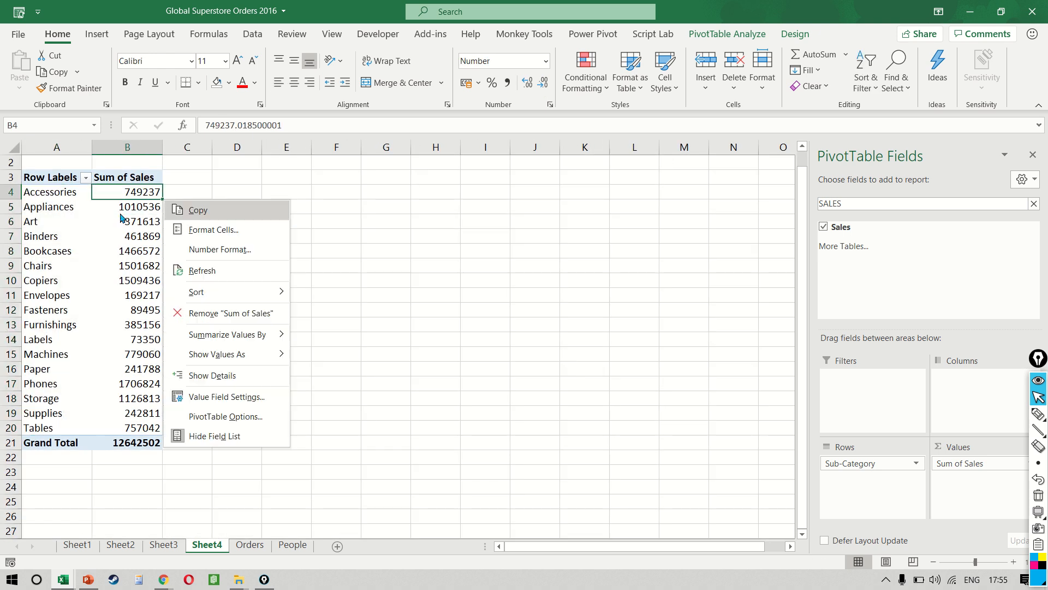
pyautogui.press('Down')
pyautogui.press('Down')
pyautogui.press('Down')
pyautogui.press('Down')
pyautogui.press('Down')
pyautogui.press('Up')
pyautogui.press('Right')
pyautogui.press('Return')
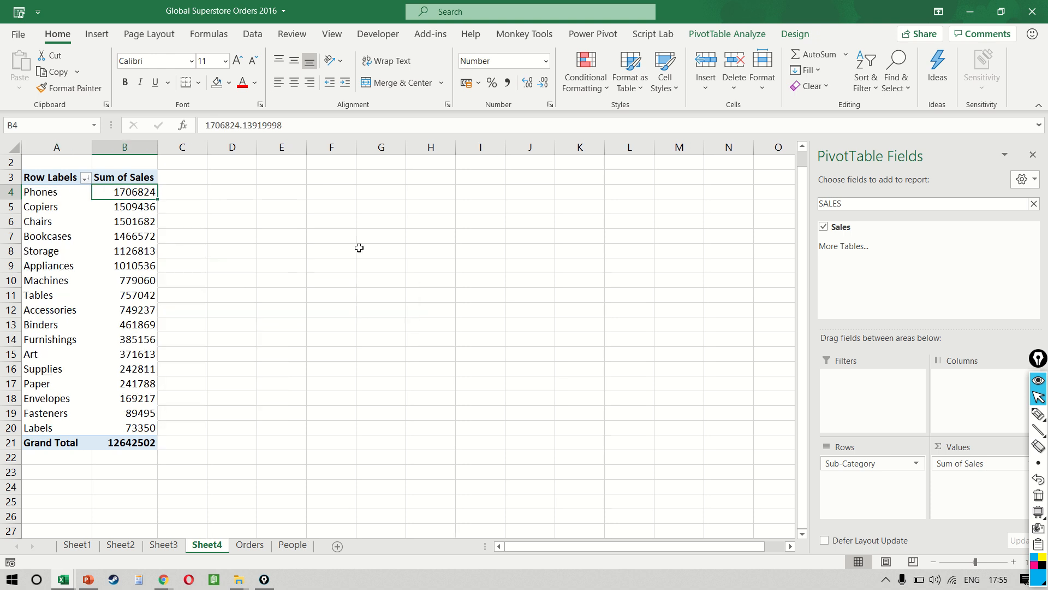
# Step: Select the sales values of Phones, Copiers and Chairs, and separately those from Bookcases to Labels, to compare their totals
pyautogui.hotkey('shift', 'Down')
pyautogui.hotkey('shift', 'Down')
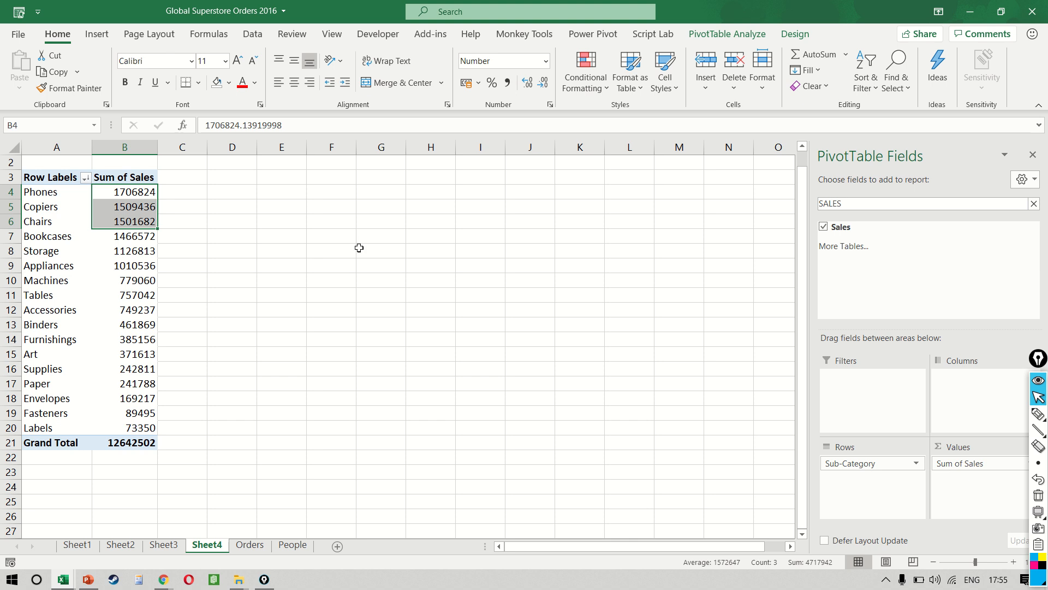
pyautogui.press('Down')
pyautogui.press('Down')
pyautogui.press('Down')
pyautogui.hotkey('ctrl', 'shift', 'Down')
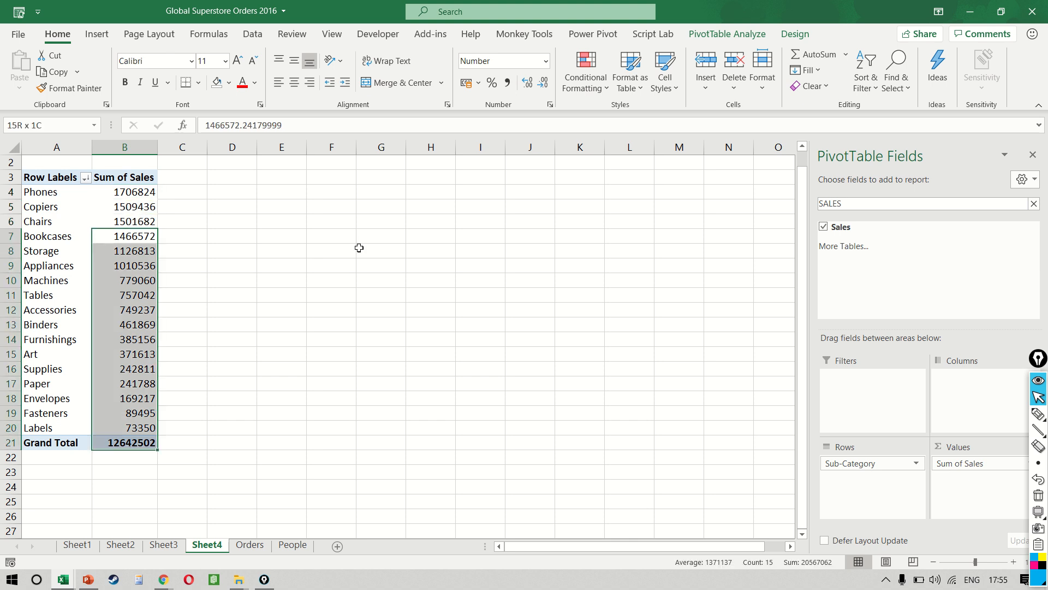
pyautogui.hotkey('shift', 'Up')
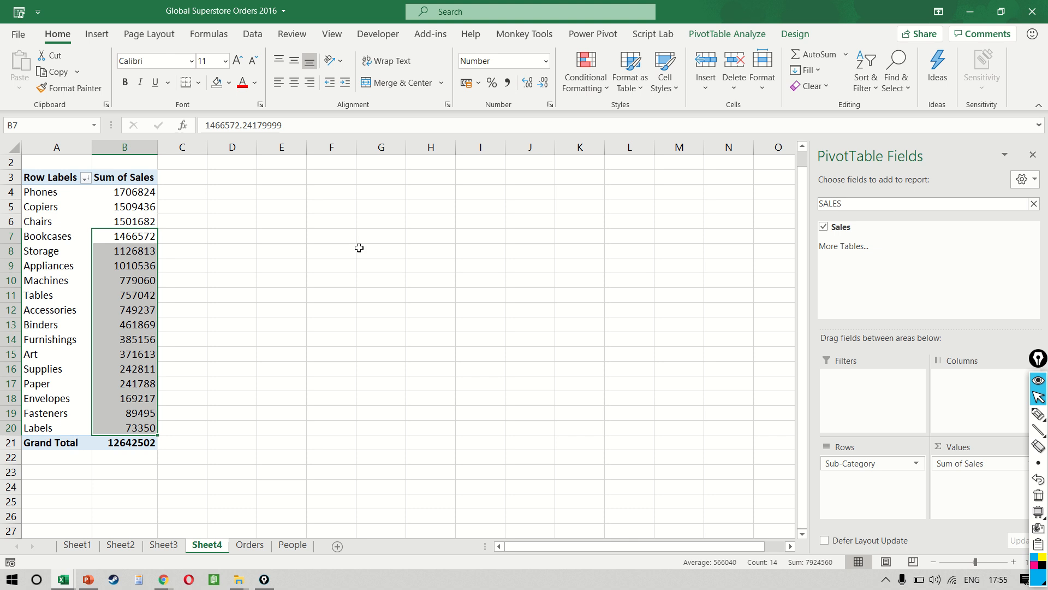
# Step: Group the Phones, Copiers and Chairs row labels in the PivotTable
pyautogui.press('Left')
pyautogui.press('Up')
pyautogui.press('Up')
pyautogui.press('Up')
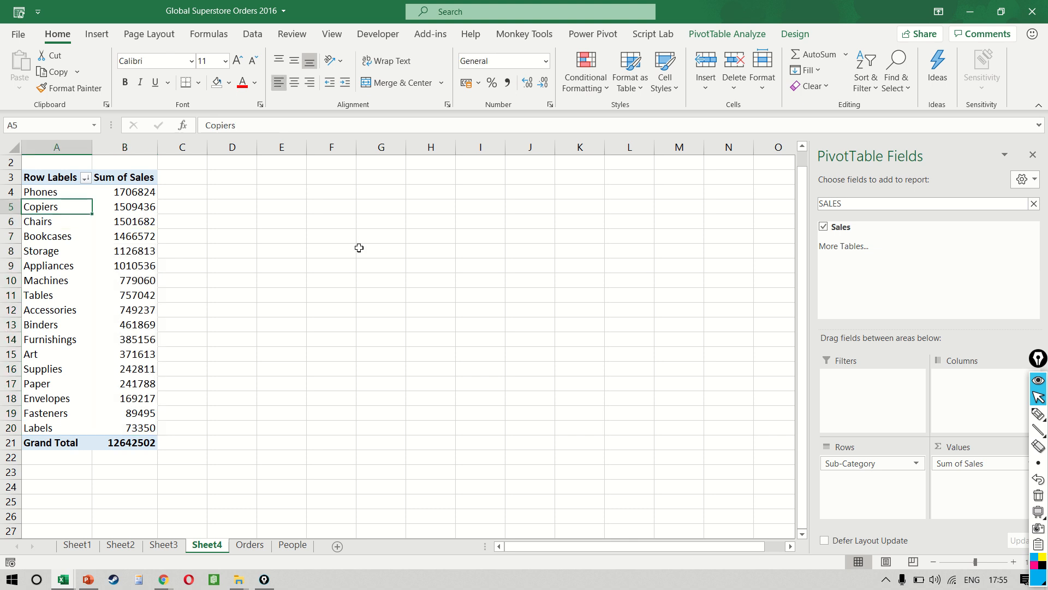
pyautogui.hotkey('shift', 'Down')
pyautogui.hotkey('shift', 'Down')
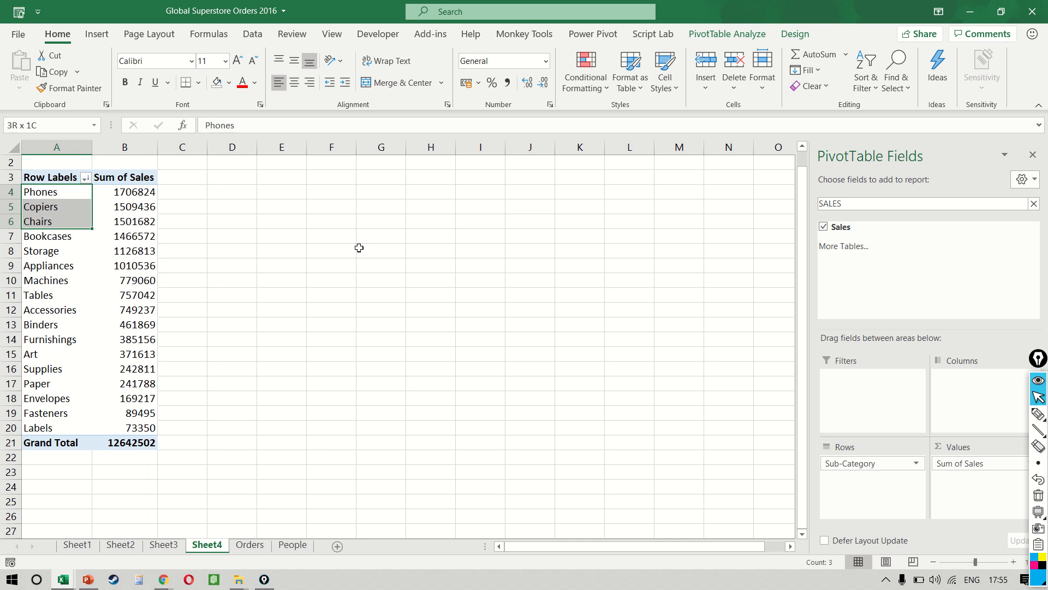
pyautogui.rightClick(53, 224)
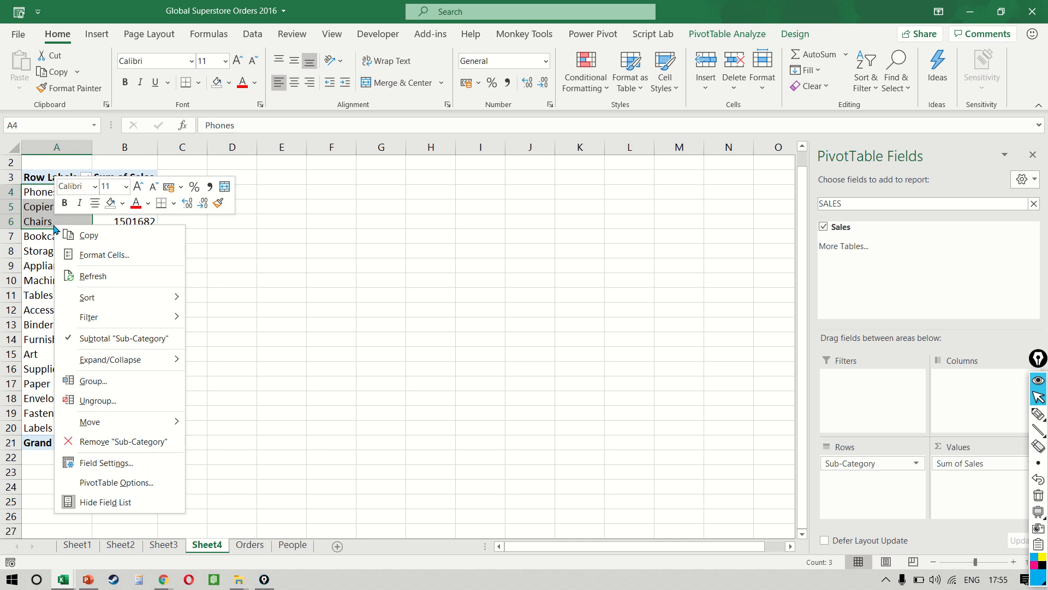
pyautogui.click(167, 386)
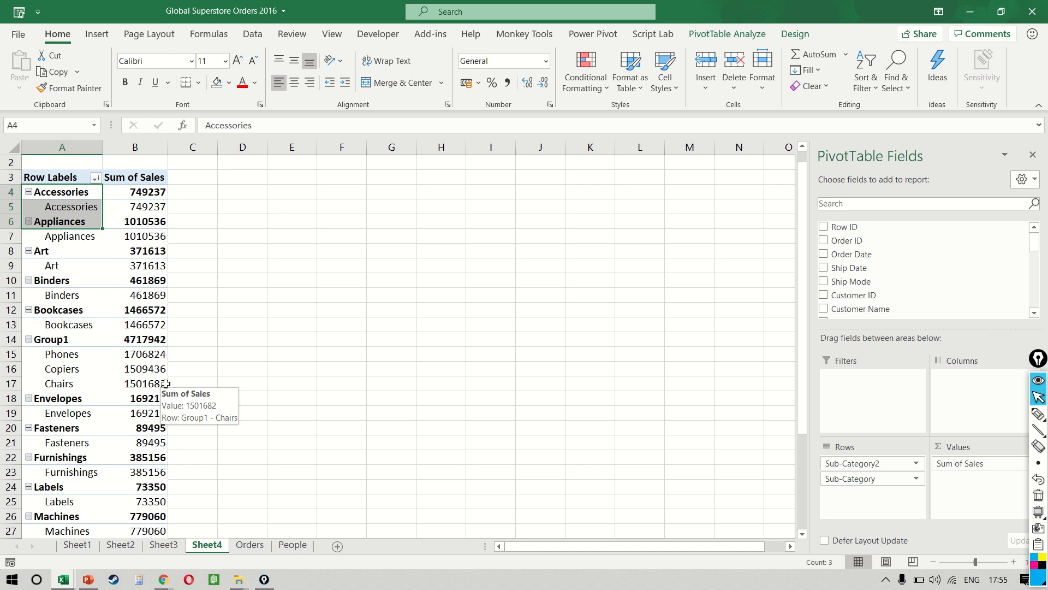
# Step: Examine the row of the group holding Phones, Copiers and Chairs, and ungroup these three sub-categories
pyautogui.click(56, 339)
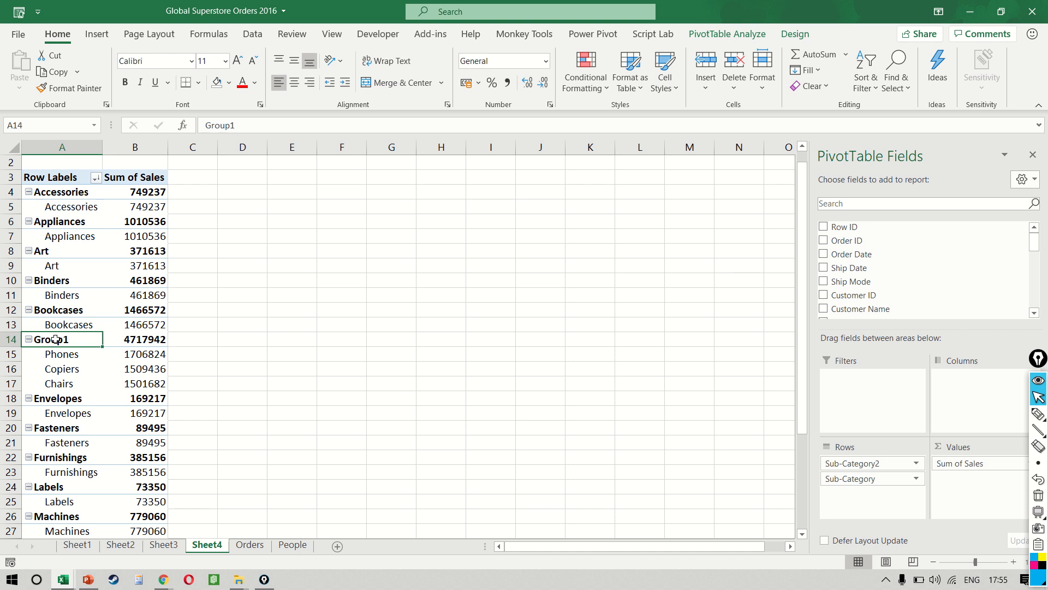
pyautogui.hotkey('shift', 'space')
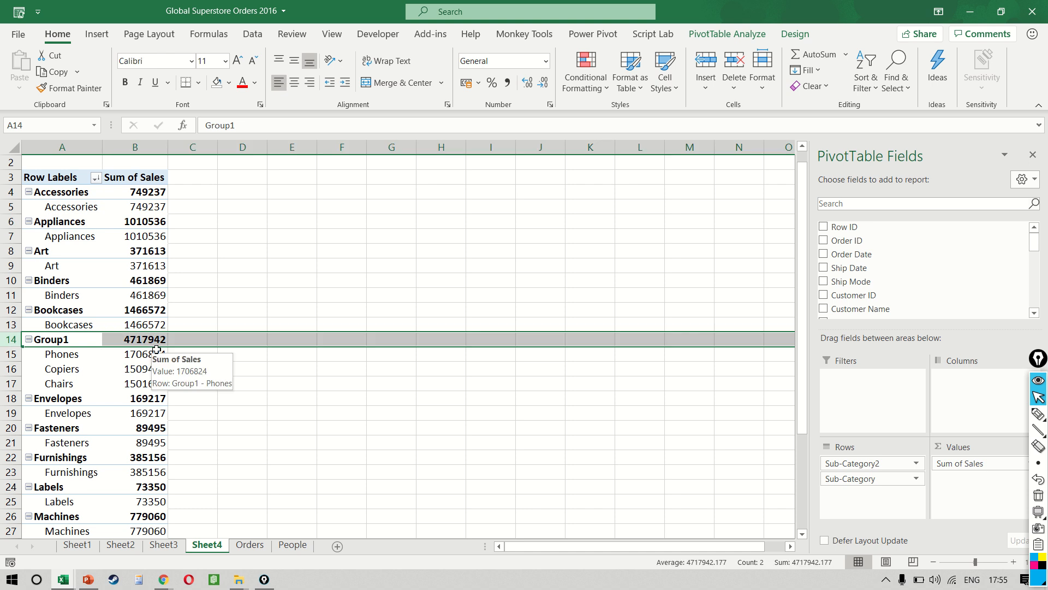
pyautogui.press('Down')
pyautogui.hotkey('shift', 'Down')
pyautogui.hotkey('shift', 'Down')
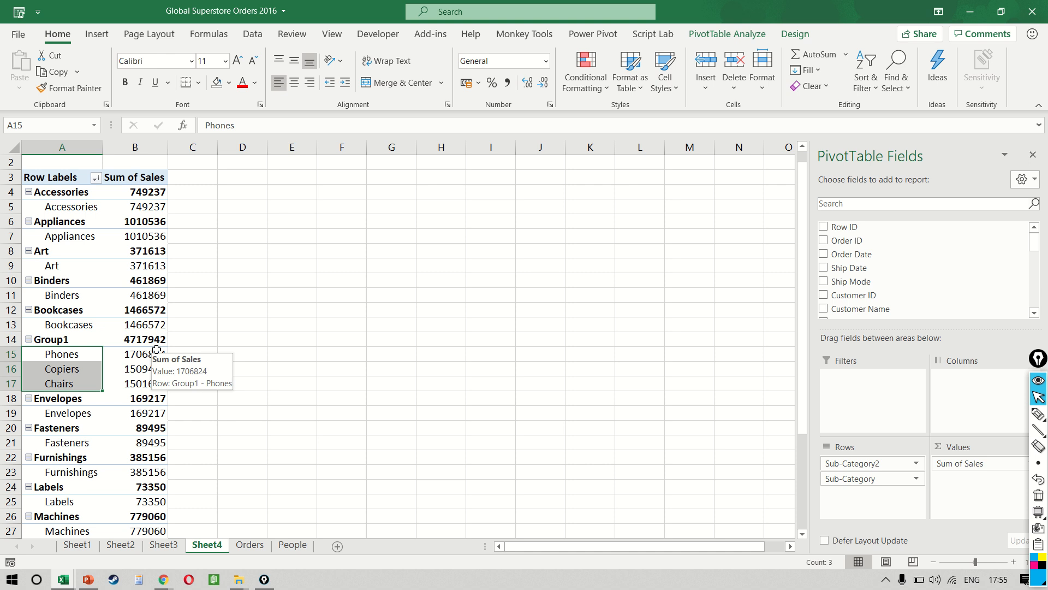
pyautogui.hotkey('alt', 'shift', 'Left')
pyautogui.press('Down')
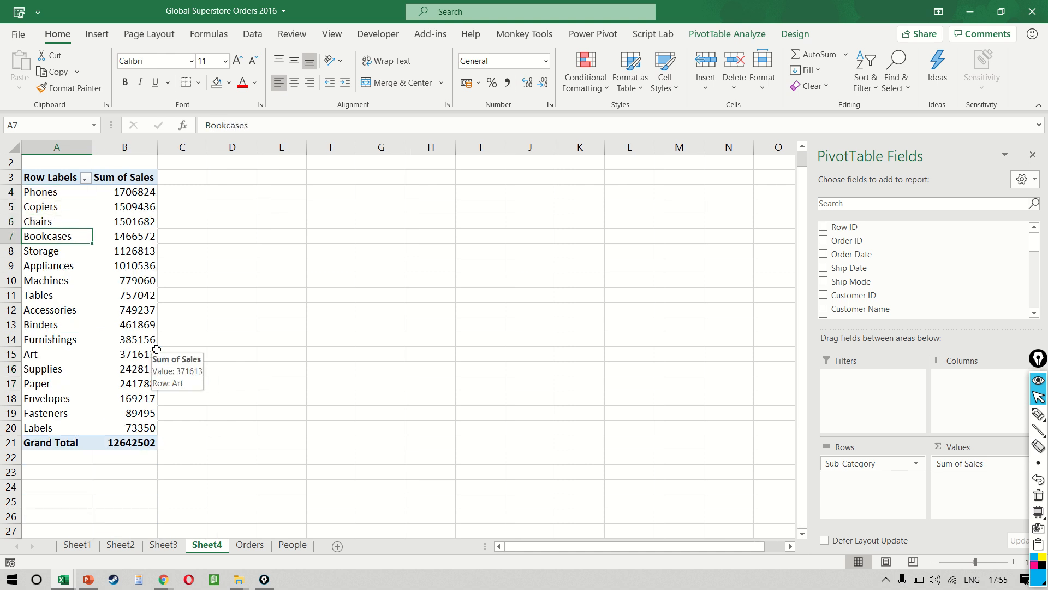
# Step: Group the sub-category row labels from Bookcases through Labels in the PivotTable and name the group REST
pyautogui.hotkey('ctrl', 'shift', 'Down')
pyautogui.hotkey('shift', 'Up')
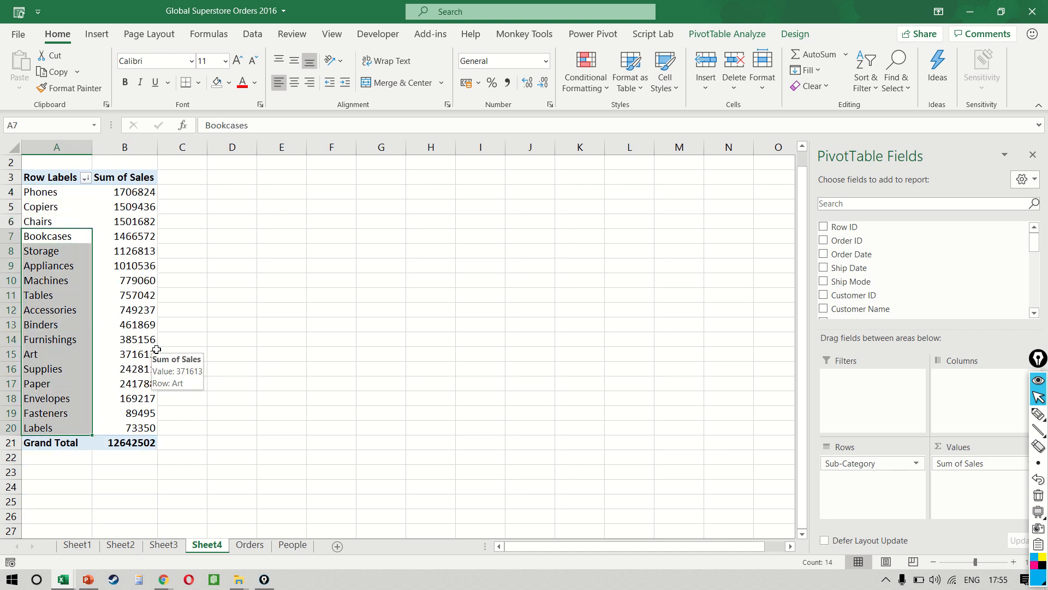
pyautogui.rightClick(64, 241)
pyautogui.click(167, 395)
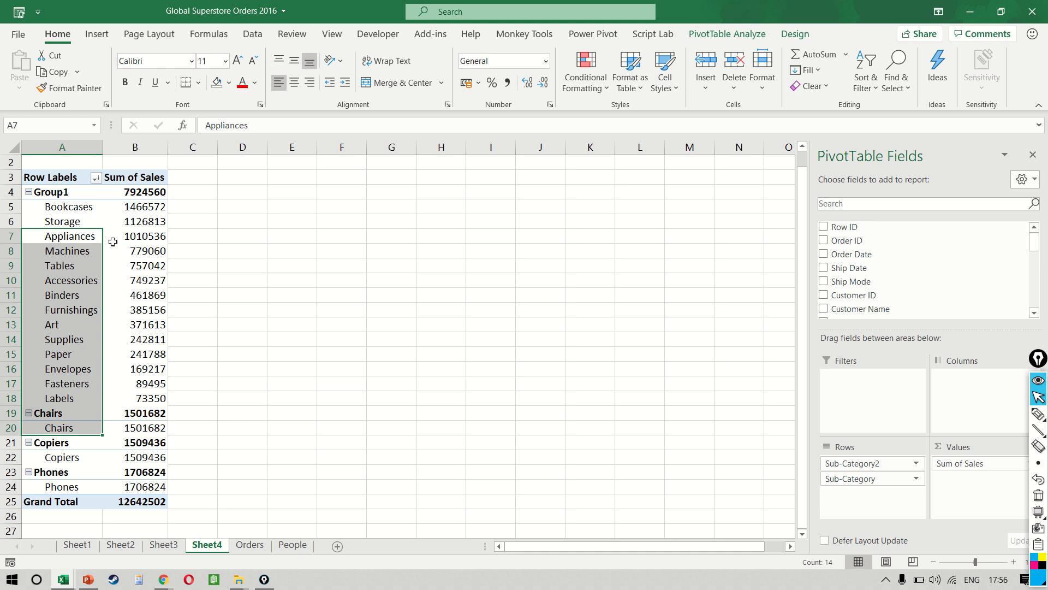
pyautogui.click(67, 195)
pyautogui.write('REST')
pyautogui.press('Return')
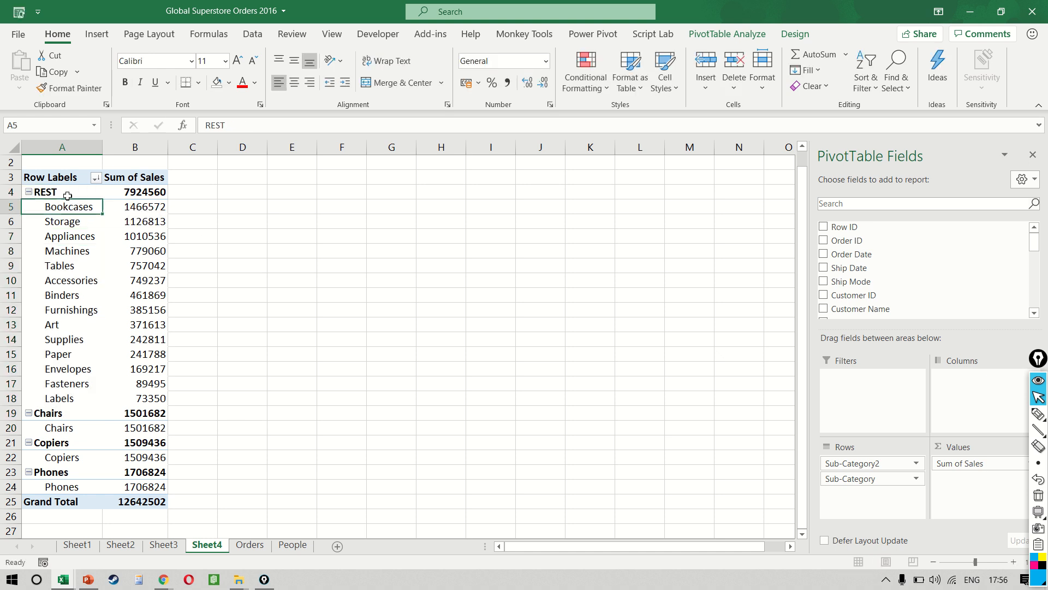
# Step: Group the Chairs, Copiers and Phones row labels in the PivotTable and name the group TOP 3
pyautogui.click(80, 429)
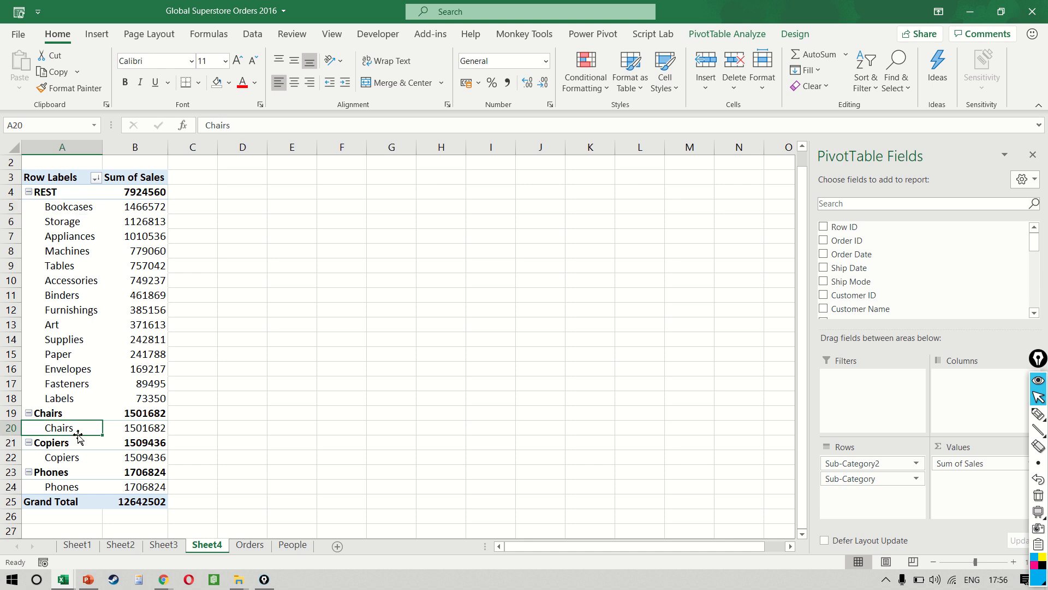
pyautogui.moveTo(80, 413); pyautogui.dragTo(79, 486)
pyautogui.rightClick(80, 440)
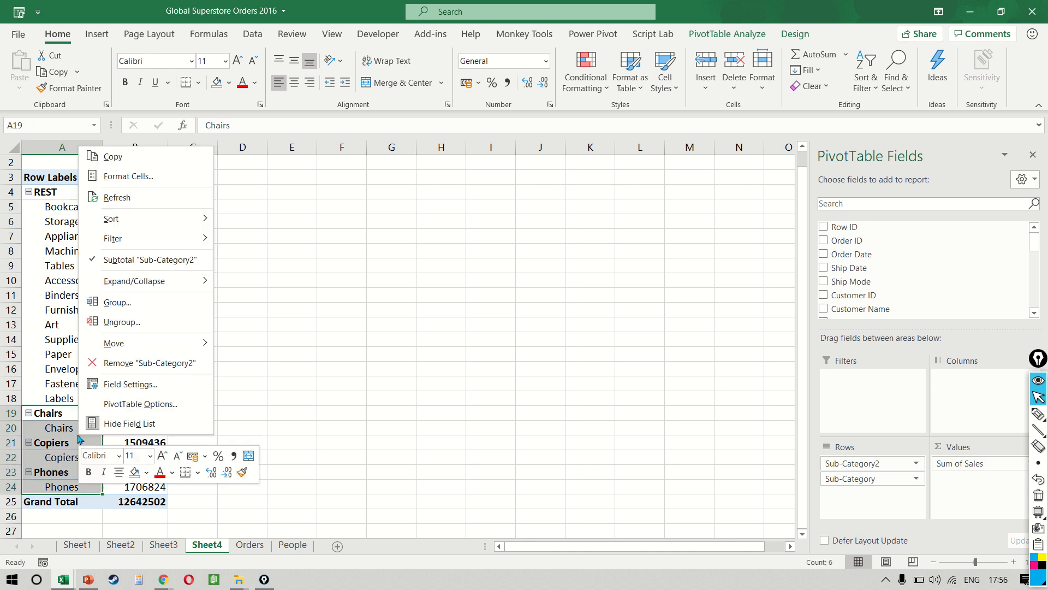
pyautogui.click(164, 303)
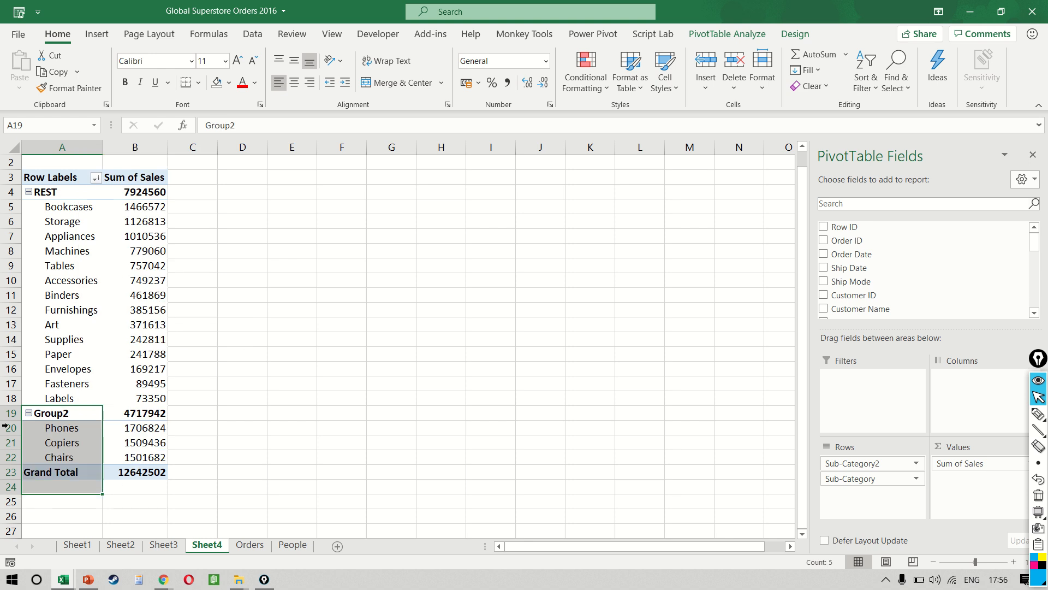
pyautogui.click(74, 418)
pyautogui.write('TO')
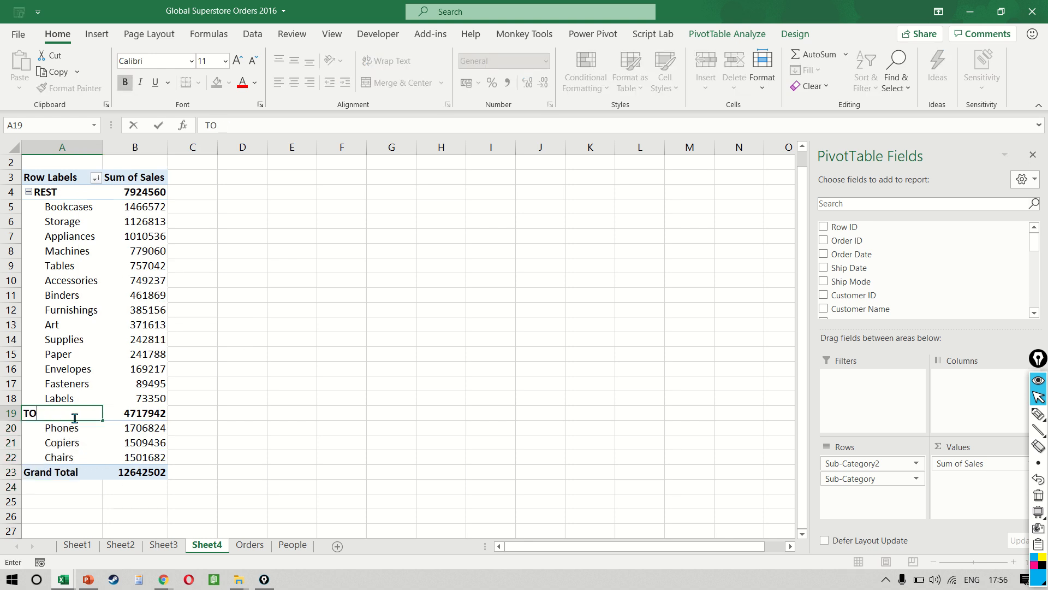
pyautogui.write('P 3')
pyautogui.click(131, 382)
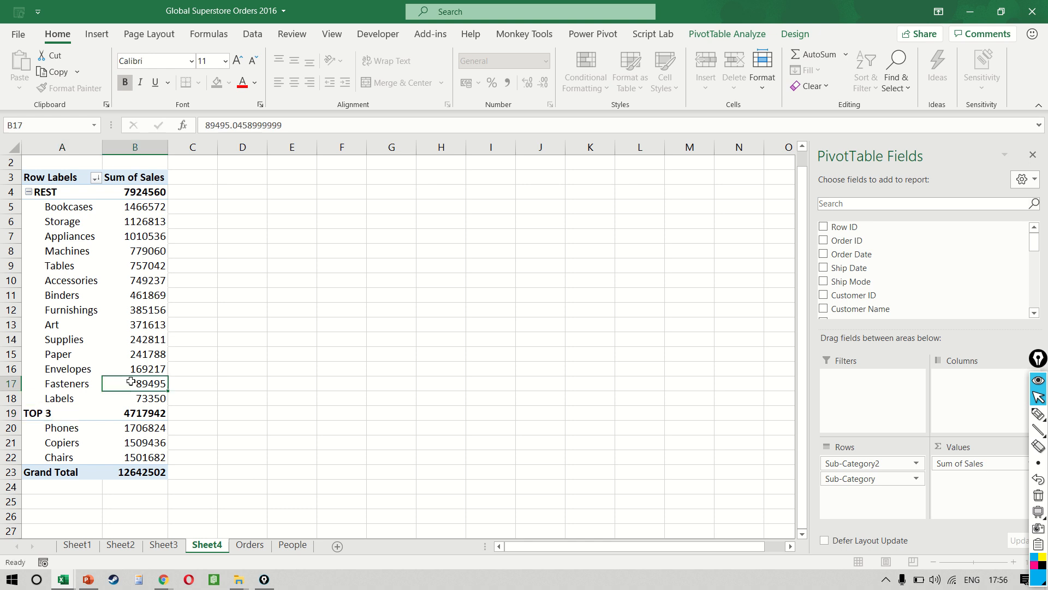
pyautogui.moveTo(131, 382)
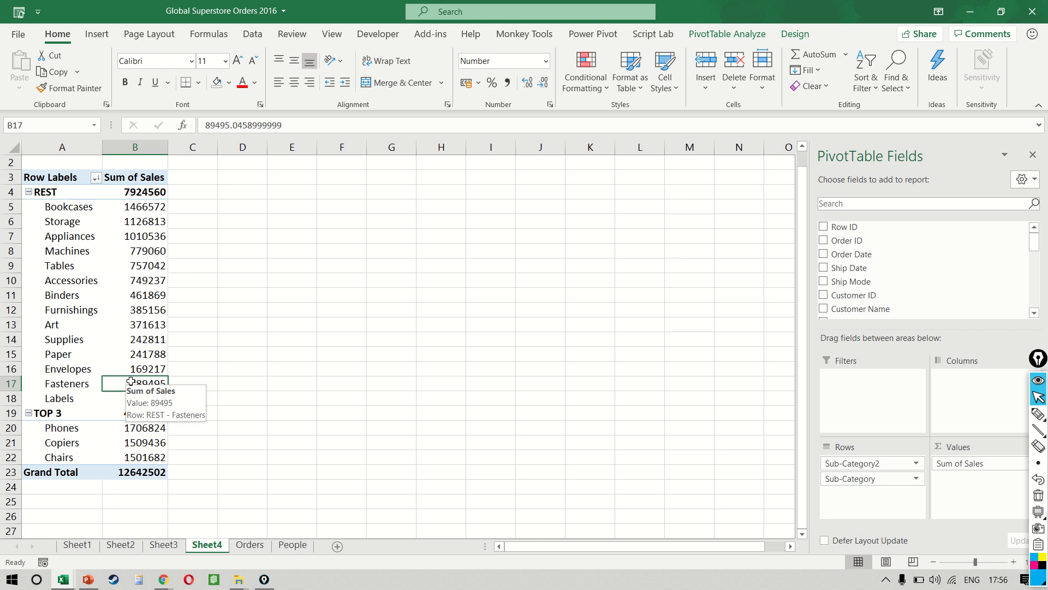
# Step: Insert a Clustered Column PivotChart from the grouped sub-category PivotTable and enlarge it across the sheet beside the row labels
pyautogui.click(94, 34)
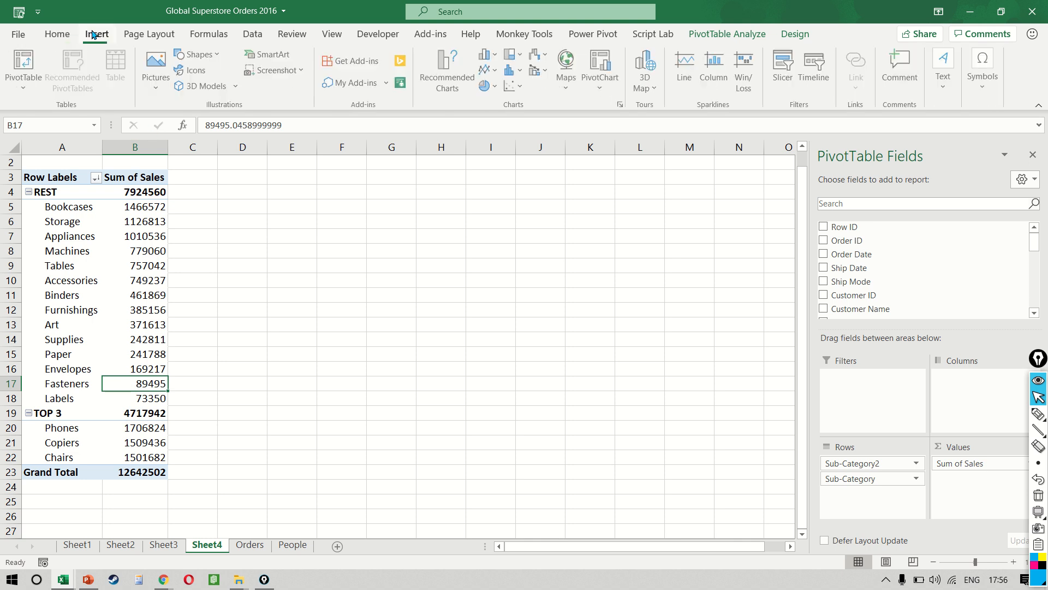
pyautogui.click(622, 106)
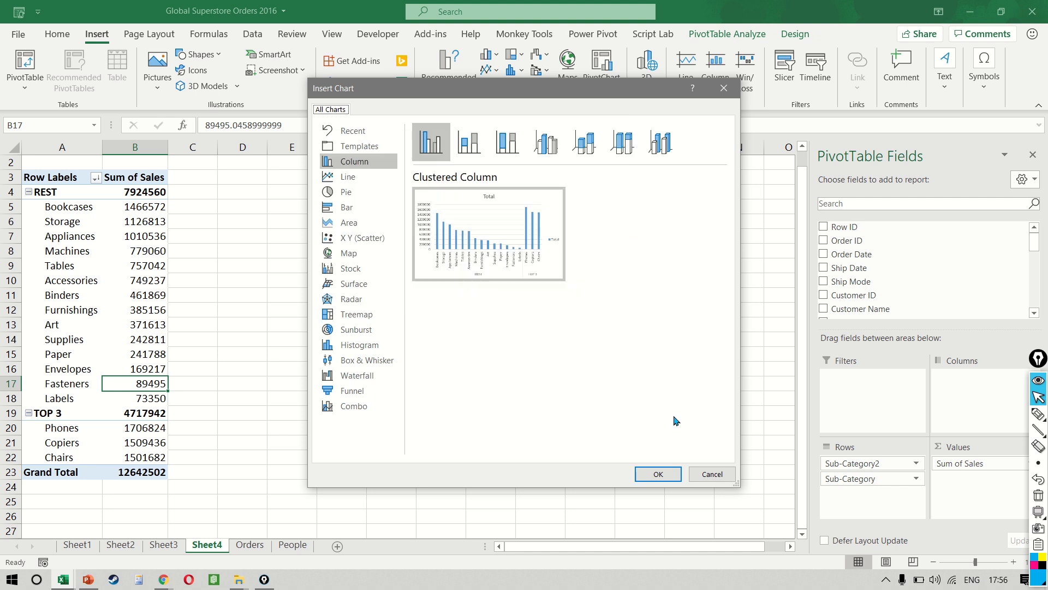
pyautogui.click(664, 473)
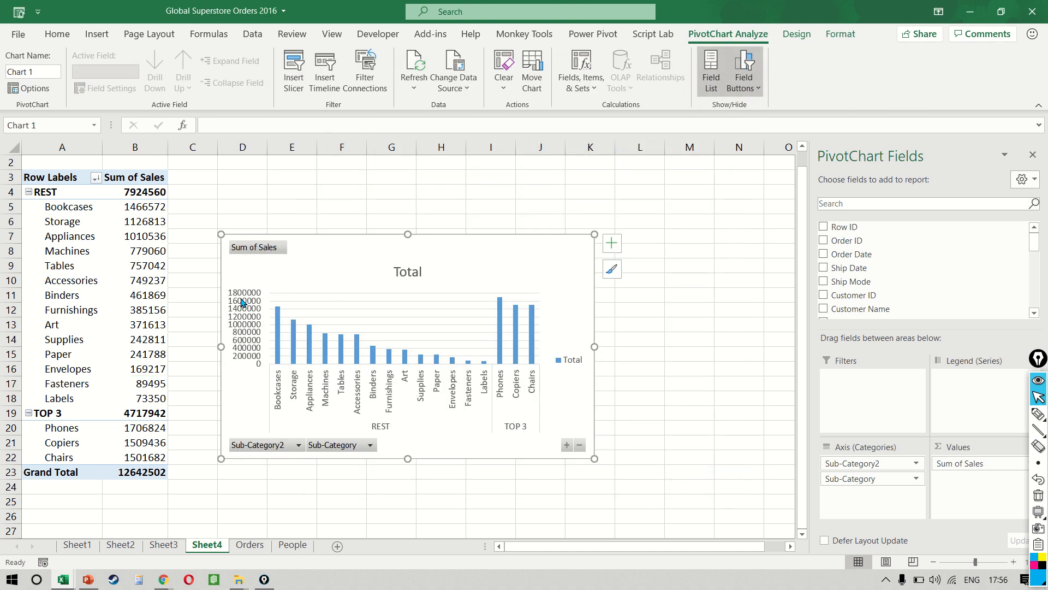
pyautogui.moveTo(221, 234); pyautogui.dragTo(149, 182)
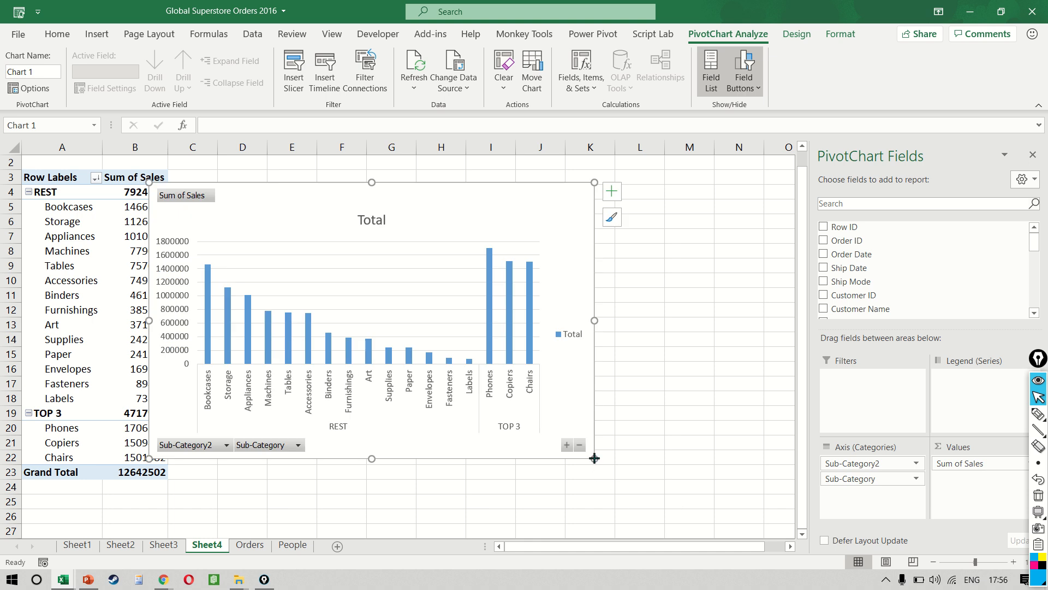
pyautogui.moveTo(594, 458); pyautogui.dragTo(727, 475)
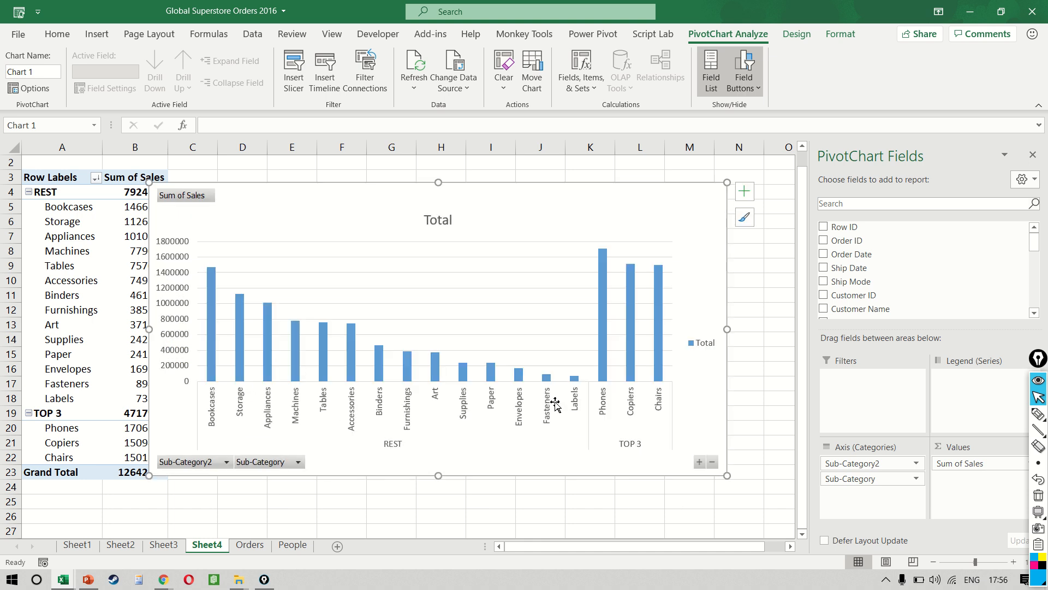
# Step: Examine the REST and TOP 3 groups on the PivotChart's category axis and delete the chart
pyautogui.click(397, 445)
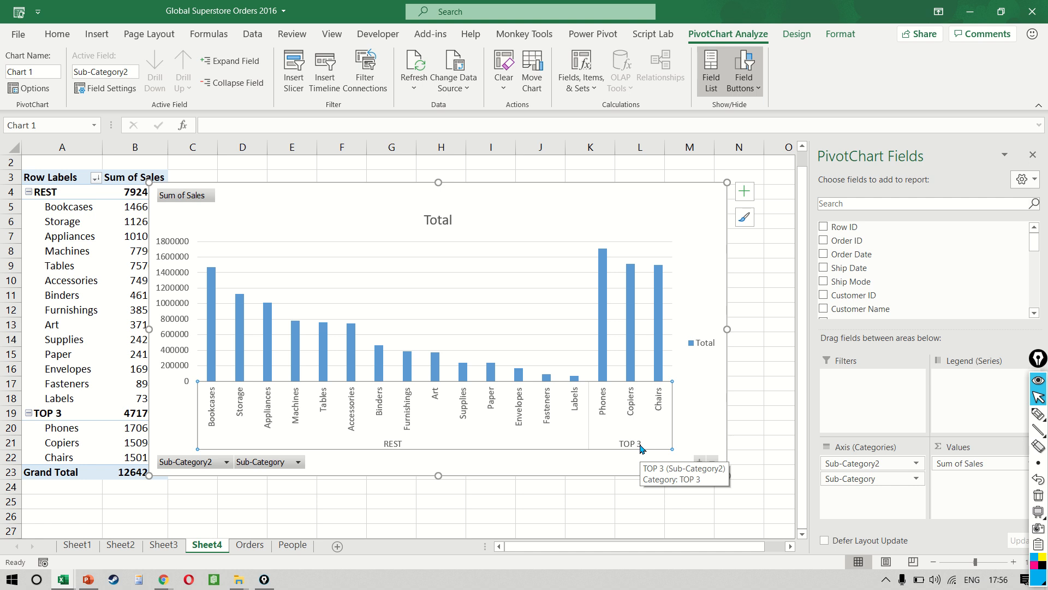
pyautogui.press('Escape')
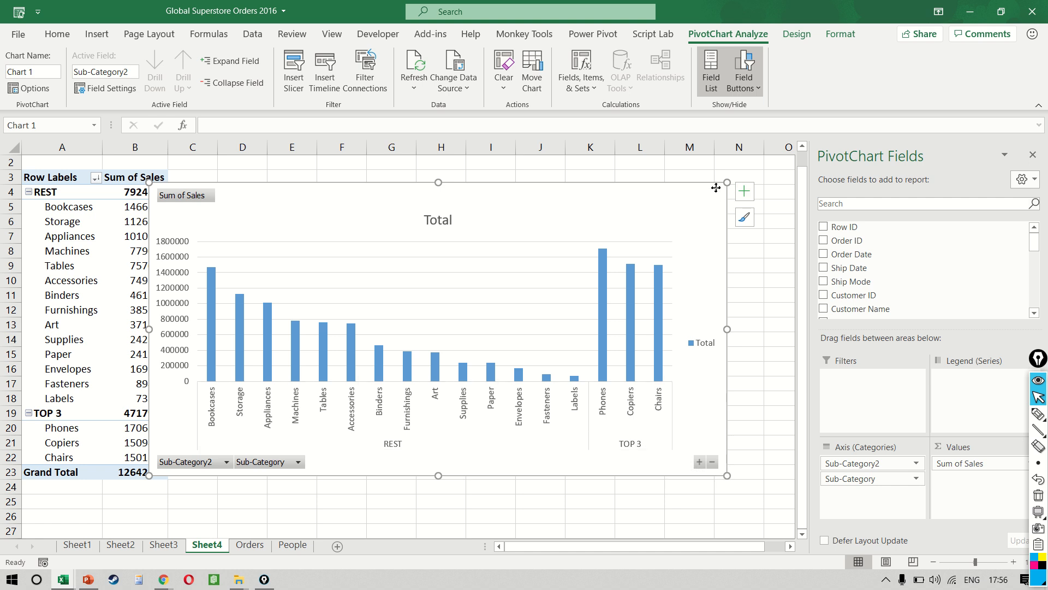
pyautogui.press('Escape')
pyautogui.press('Delete')
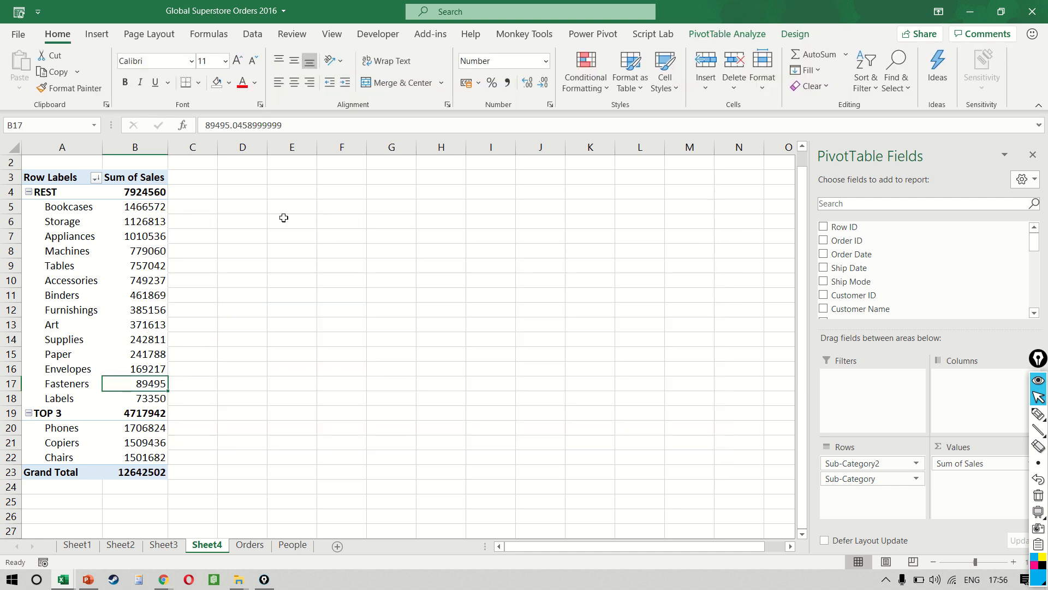
# Step: Ungroup both the REST and the TOP 3 groups in the PivotTable's row labels
pyautogui.rightClick(76, 241)
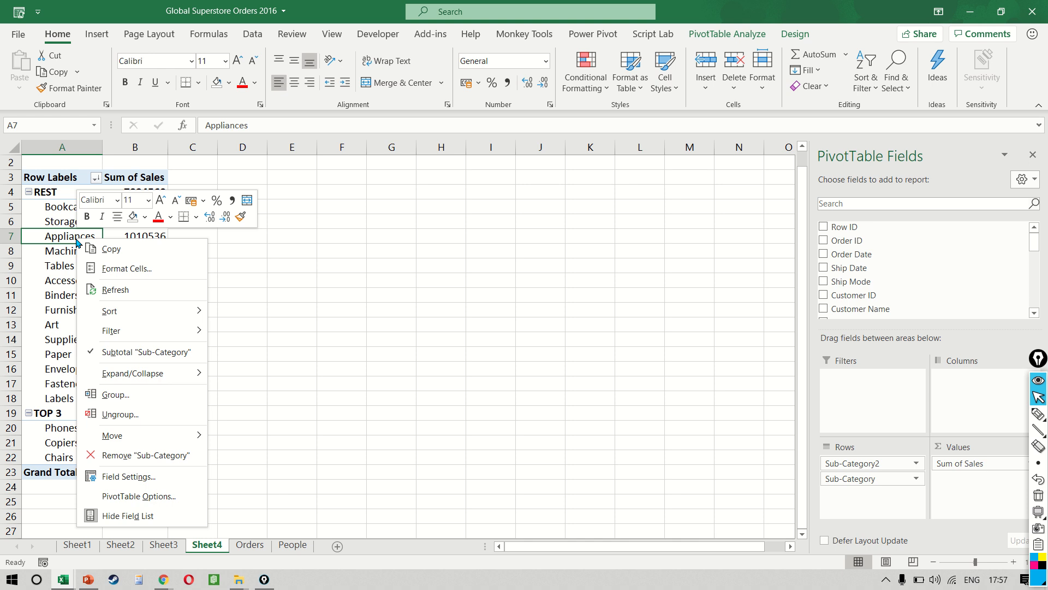
pyautogui.click(148, 416)
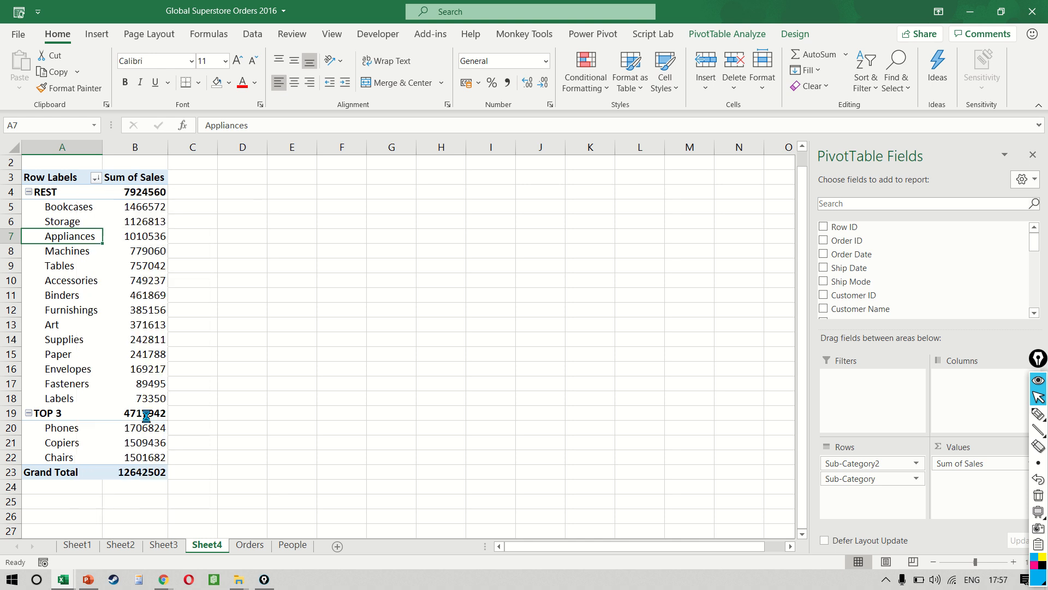
pyautogui.rightClick(68, 192)
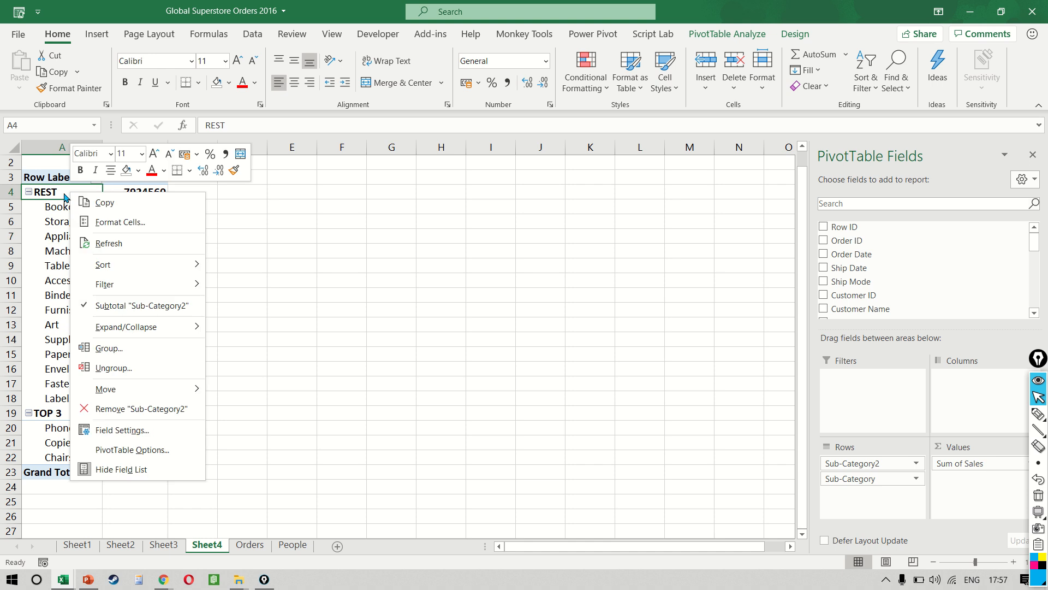
pyautogui.click(145, 368)
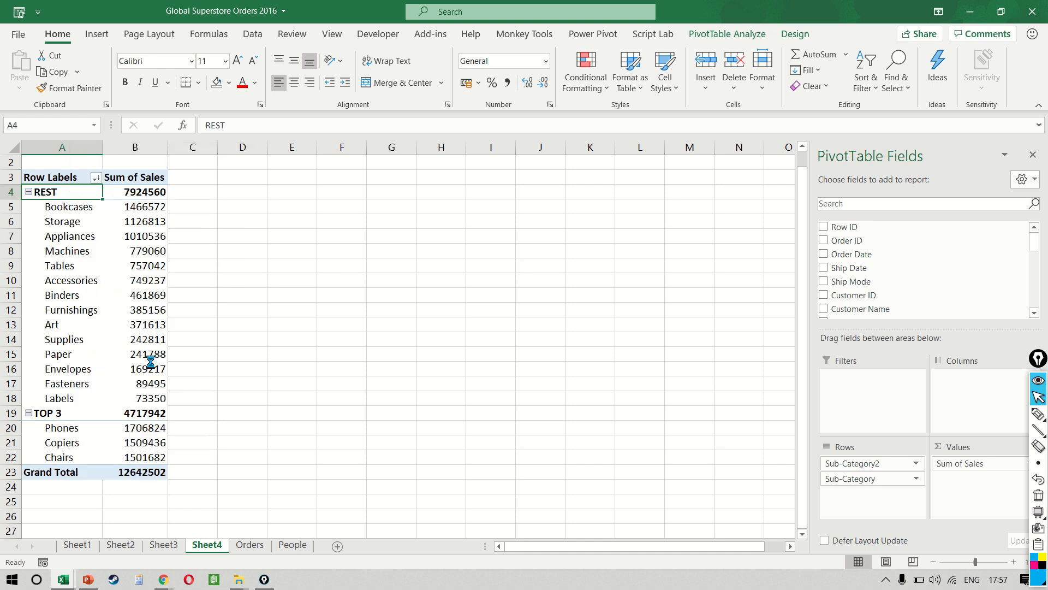
pyautogui.scroll(-1, 151, 362)
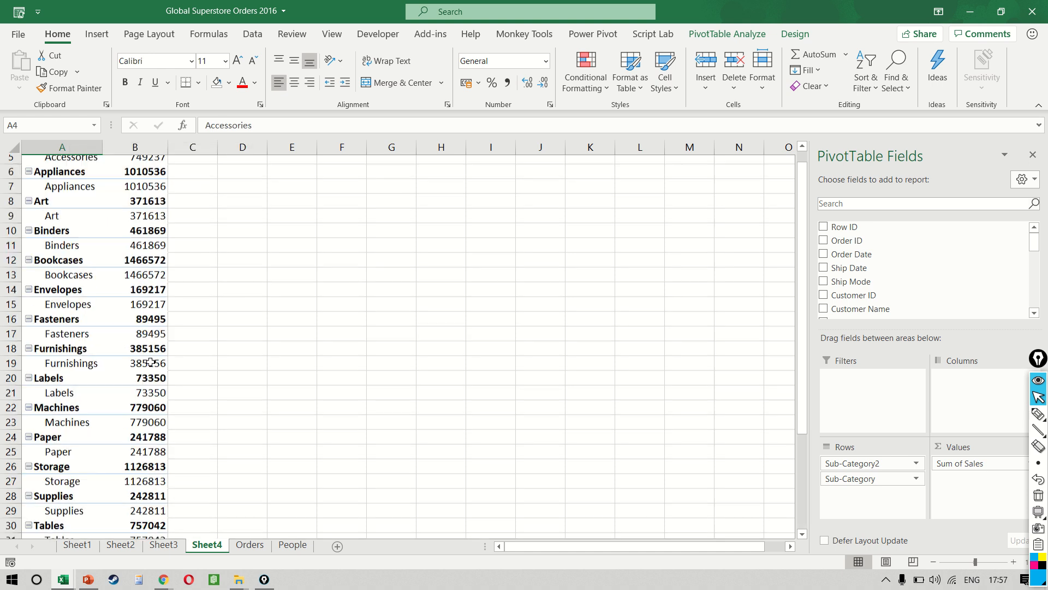
pyautogui.scroll(-3, 150, 362)
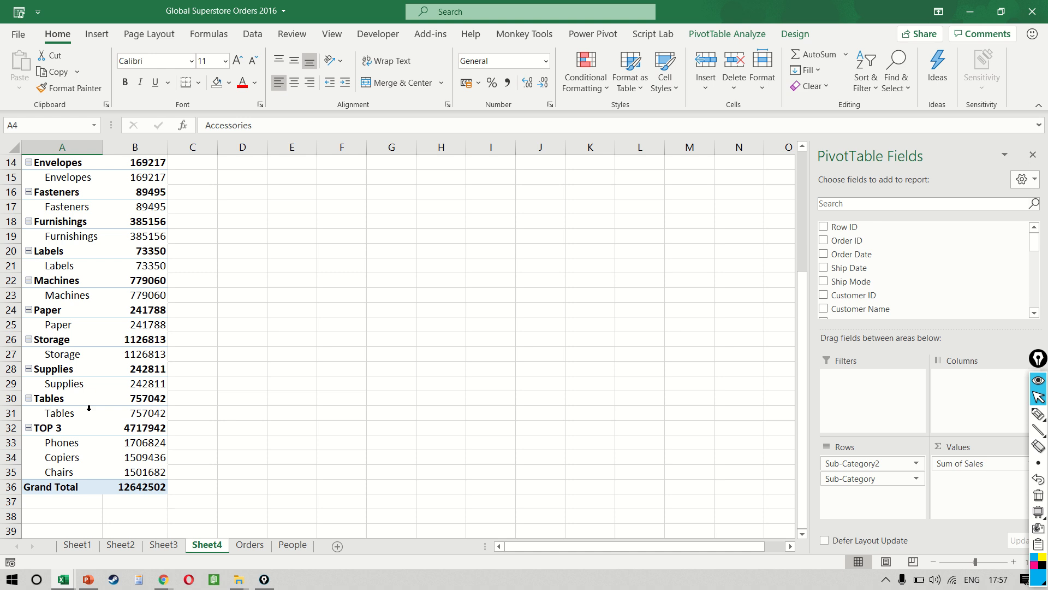
pyautogui.rightClick(62, 427)
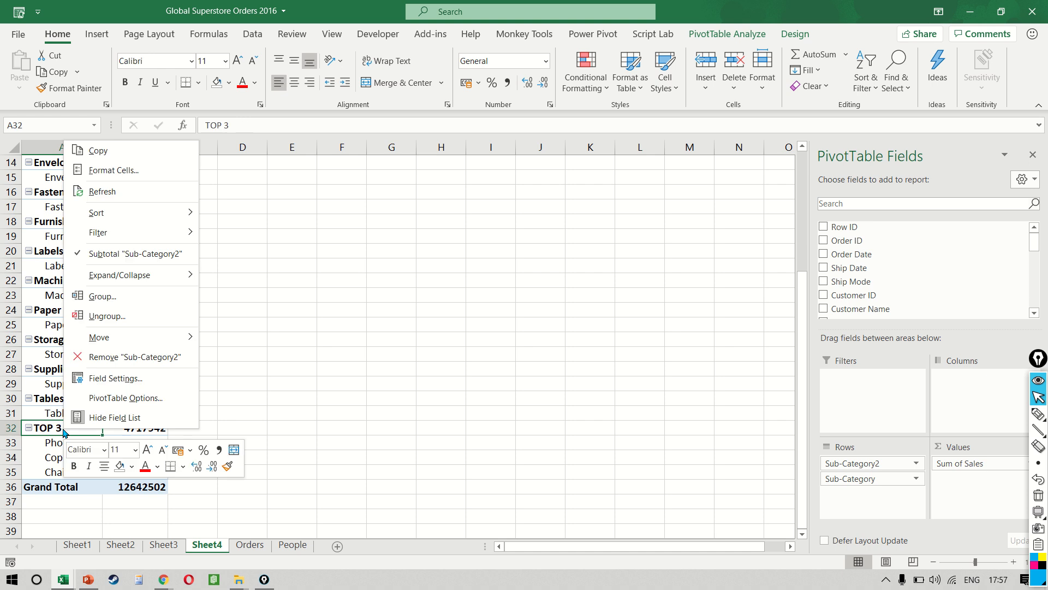
pyautogui.click(160, 321)
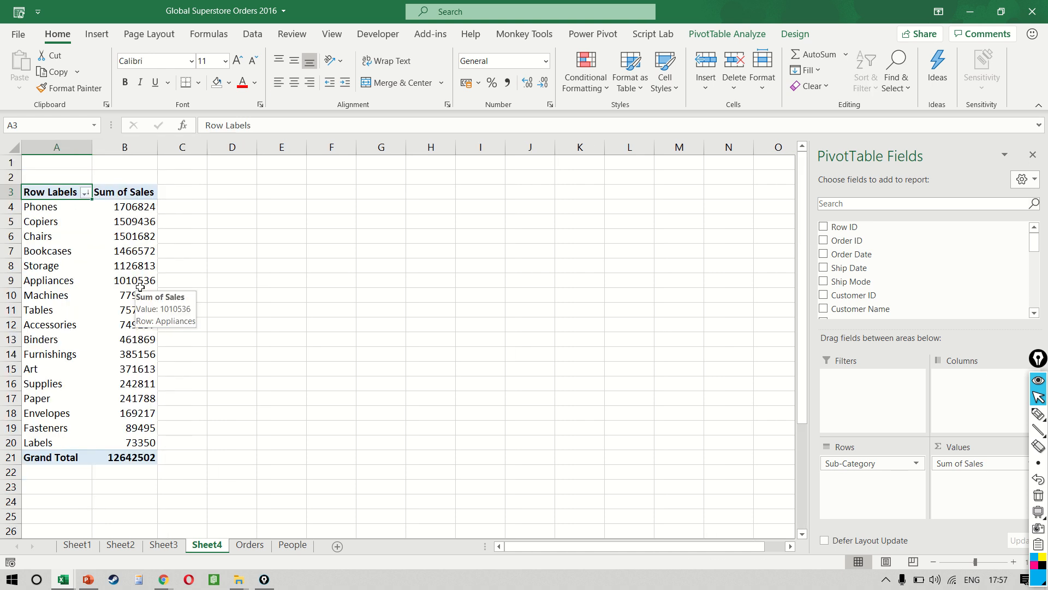